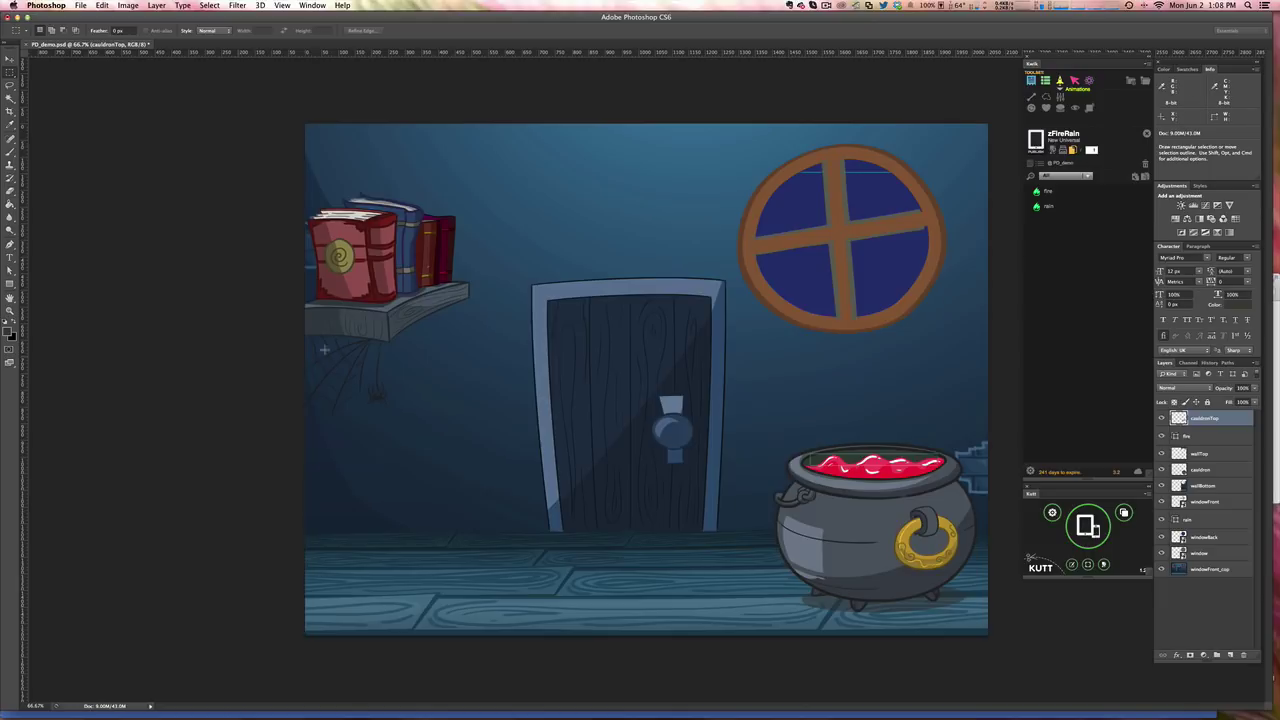
# Free-transform the cauldronTop layer with the Move tool and commit it
pyautogui.click(9, 61)
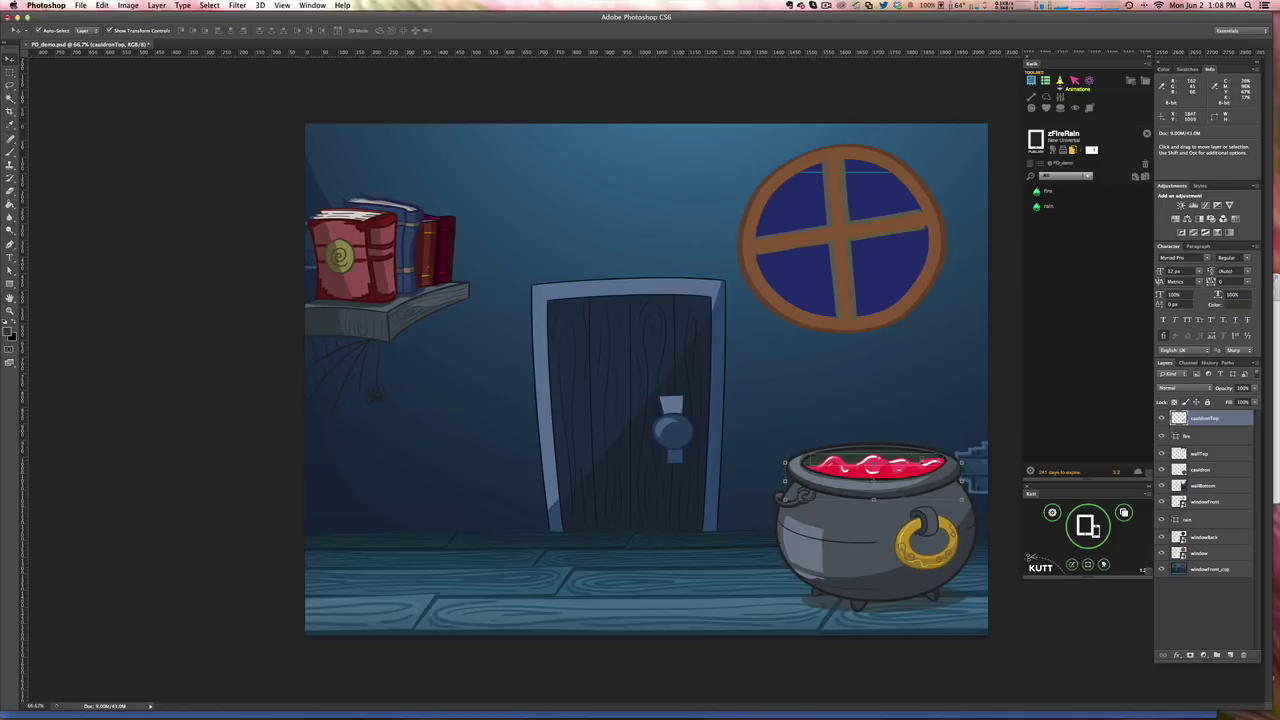
pyautogui.press('super+t')
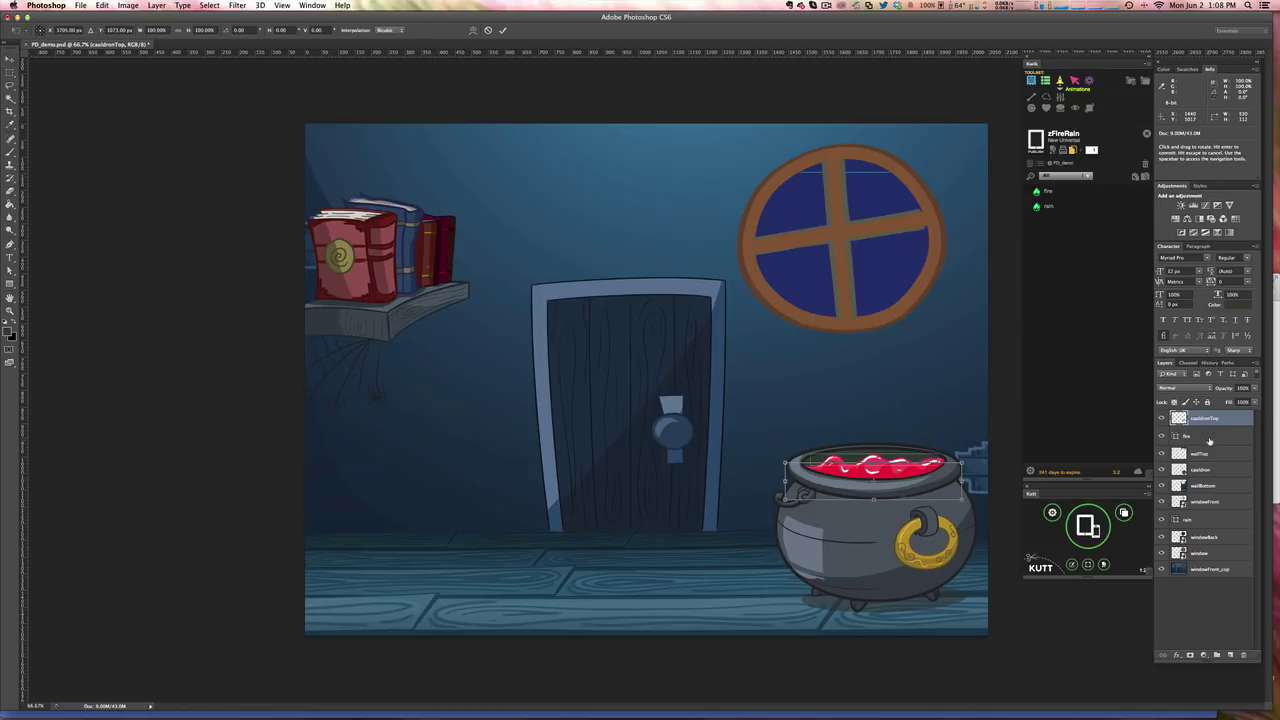
pyautogui.press('Return')
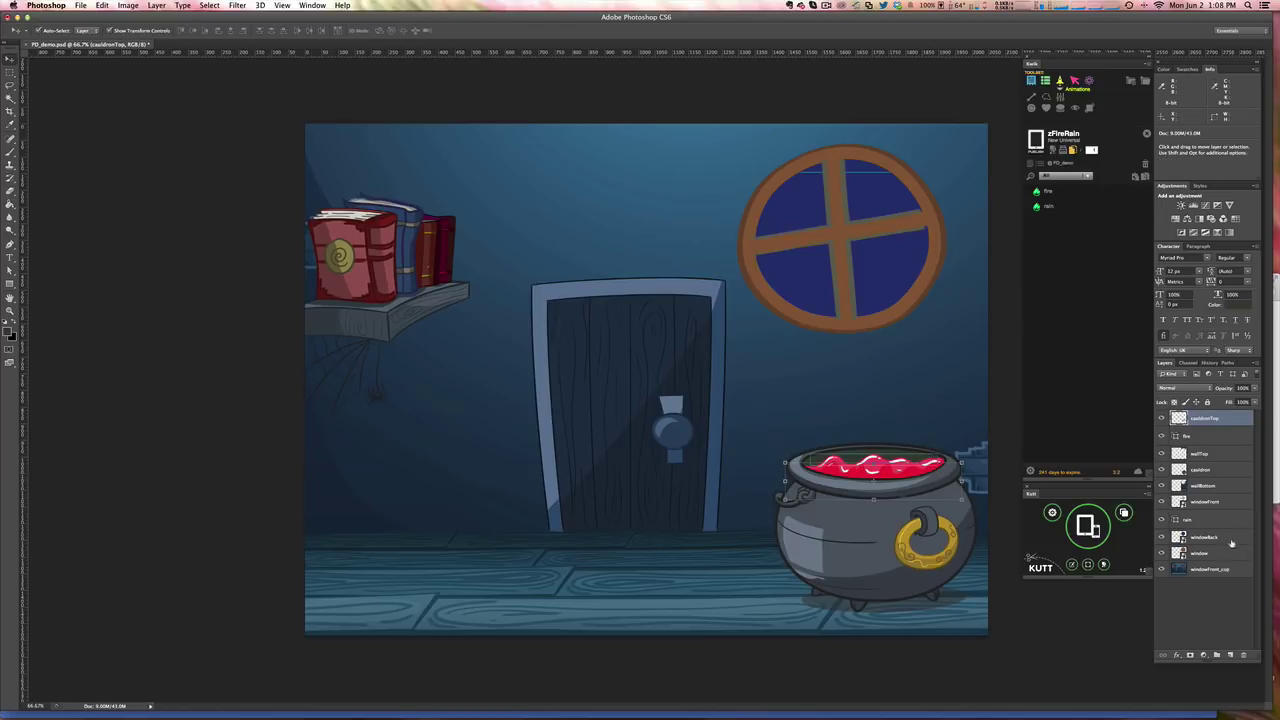
# Try the fire area higher above the cauldron, undo back to the rim, and select the rain layer
pyautogui.click(1199, 437)
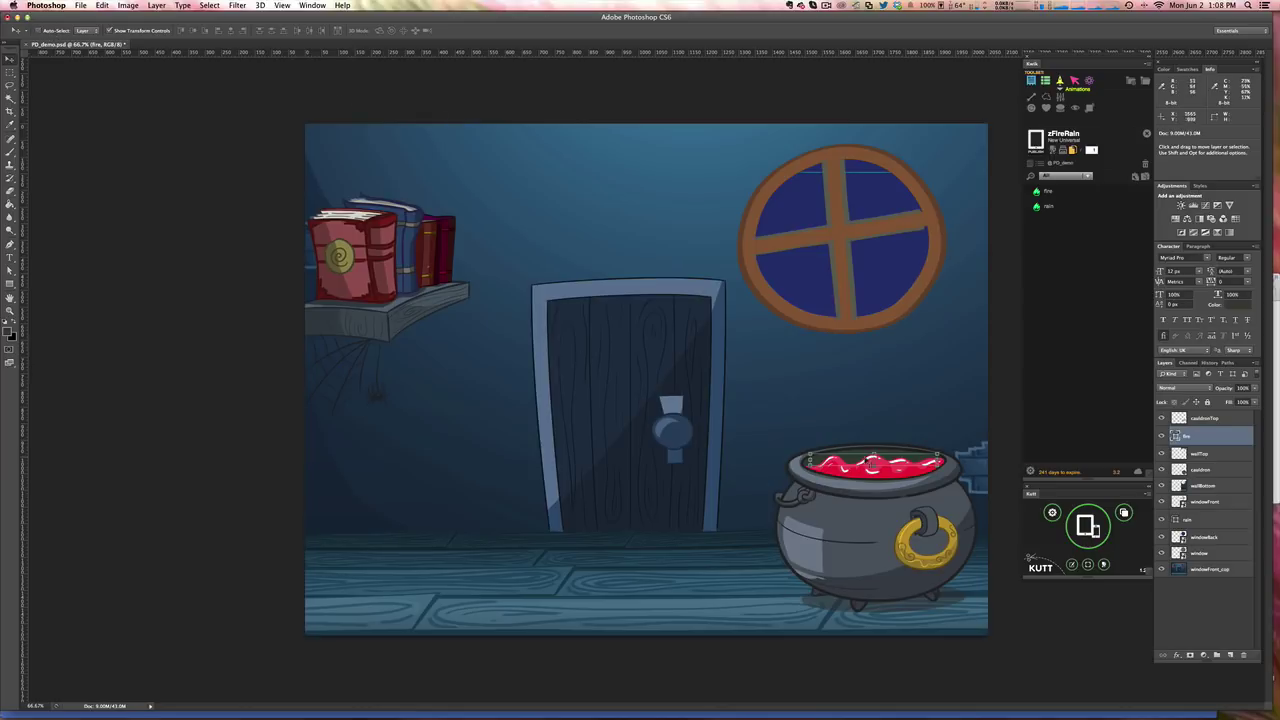
pyautogui.moveTo(886, 456); pyautogui.dragTo(886, 379)
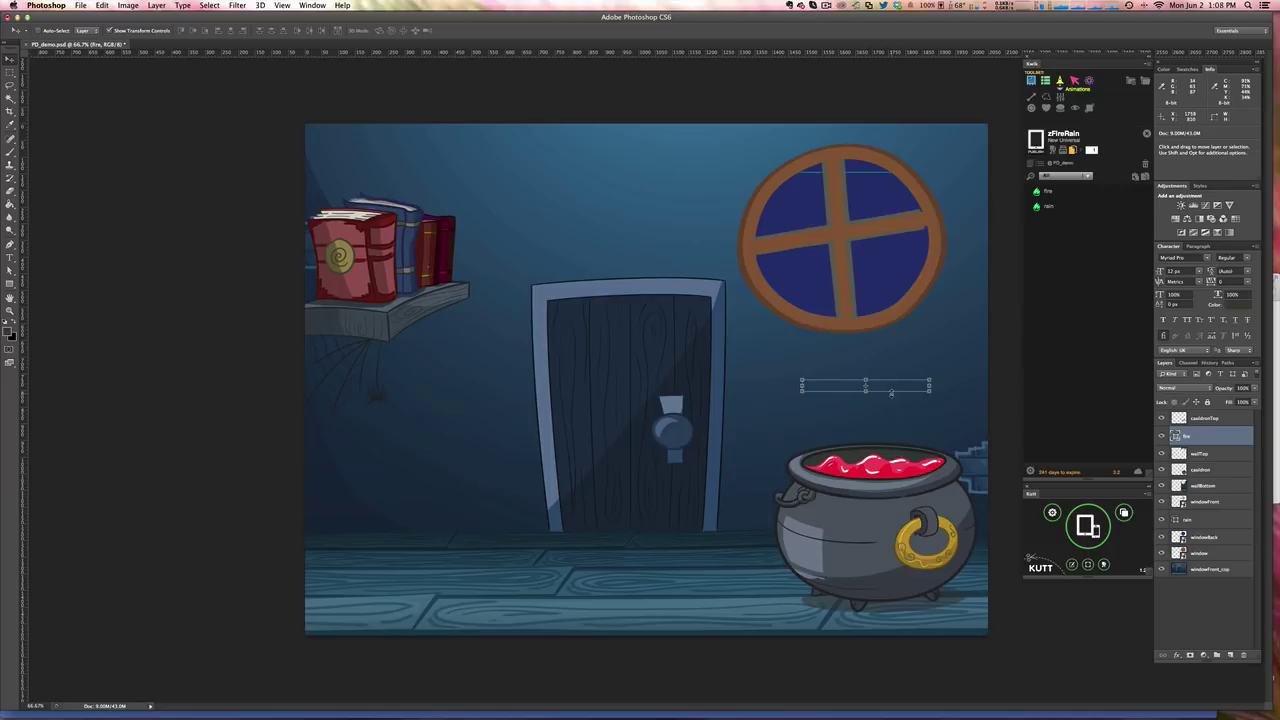
pyautogui.press('super+alt+z')
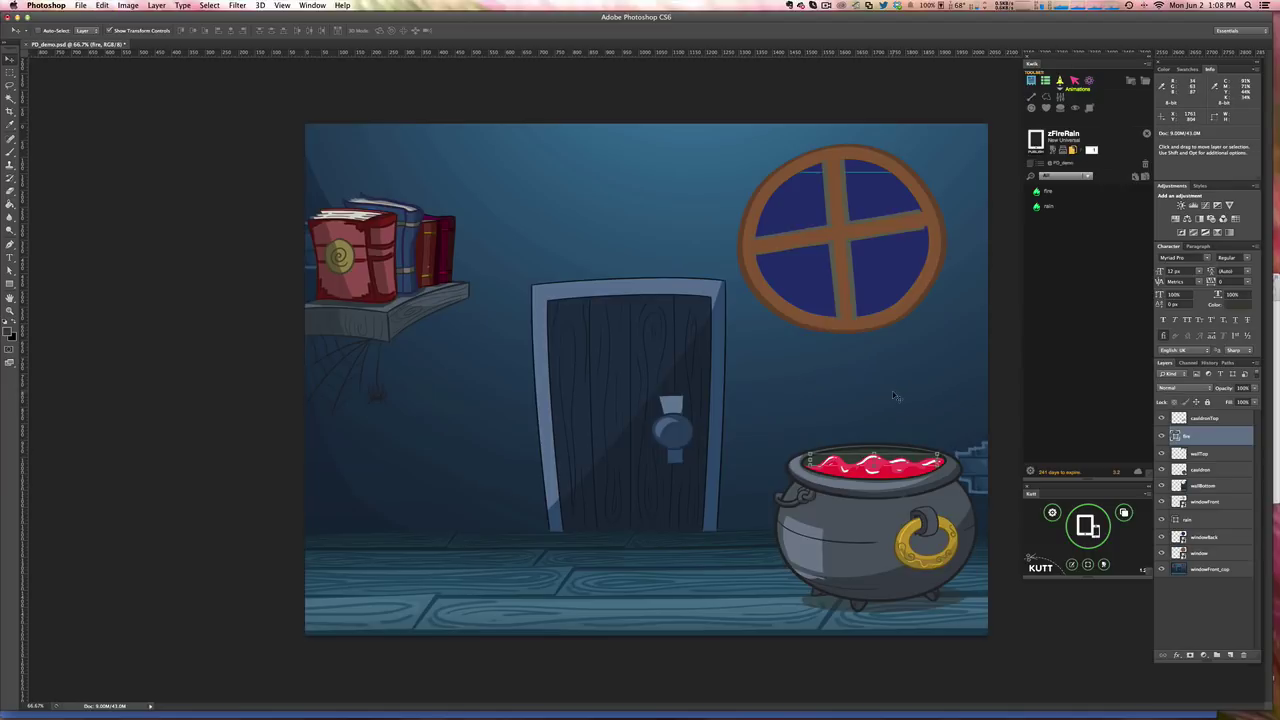
pyautogui.click(1188, 522)
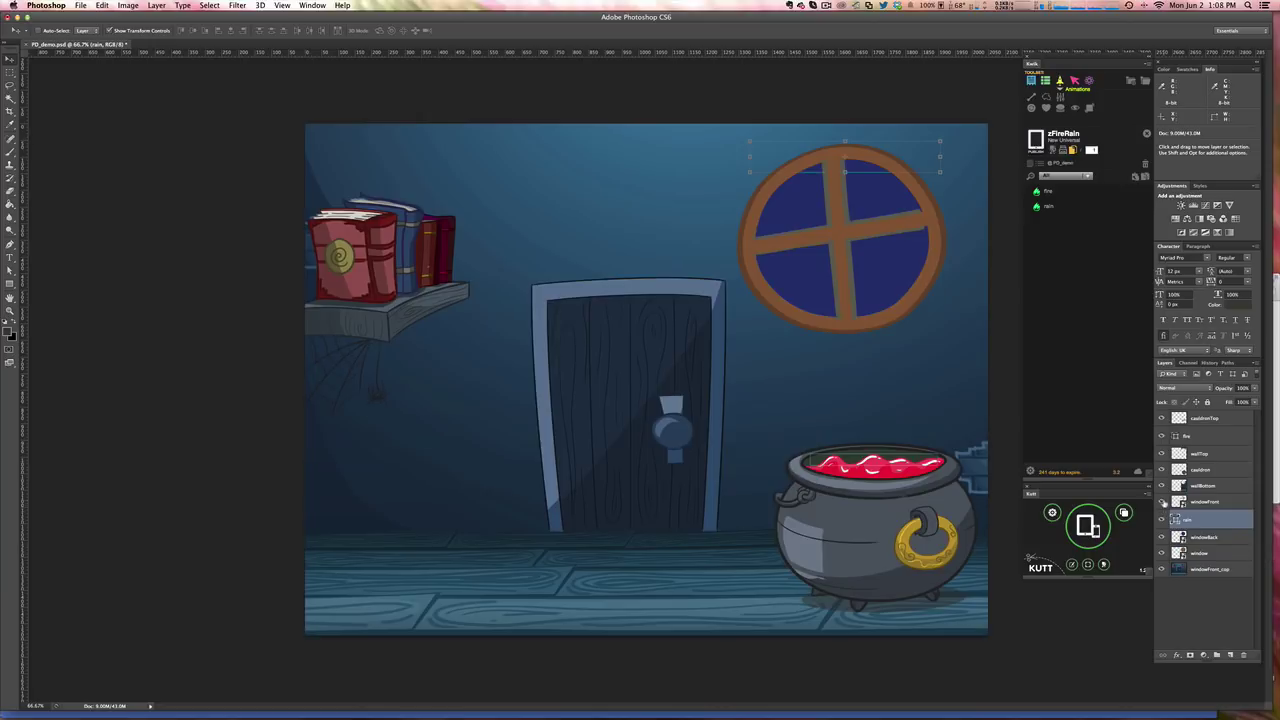
pyautogui.click(1162, 502)
pyautogui.click(1162, 502)
pyautogui.click(1162, 502)
pyautogui.click(1162, 502)
pyautogui.click(1163, 502)
pyautogui.click(1162, 502)
pyautogui.click(1162, 502)
pyautogui.click(1162, 502)
pyautogui.click(1161, 502)
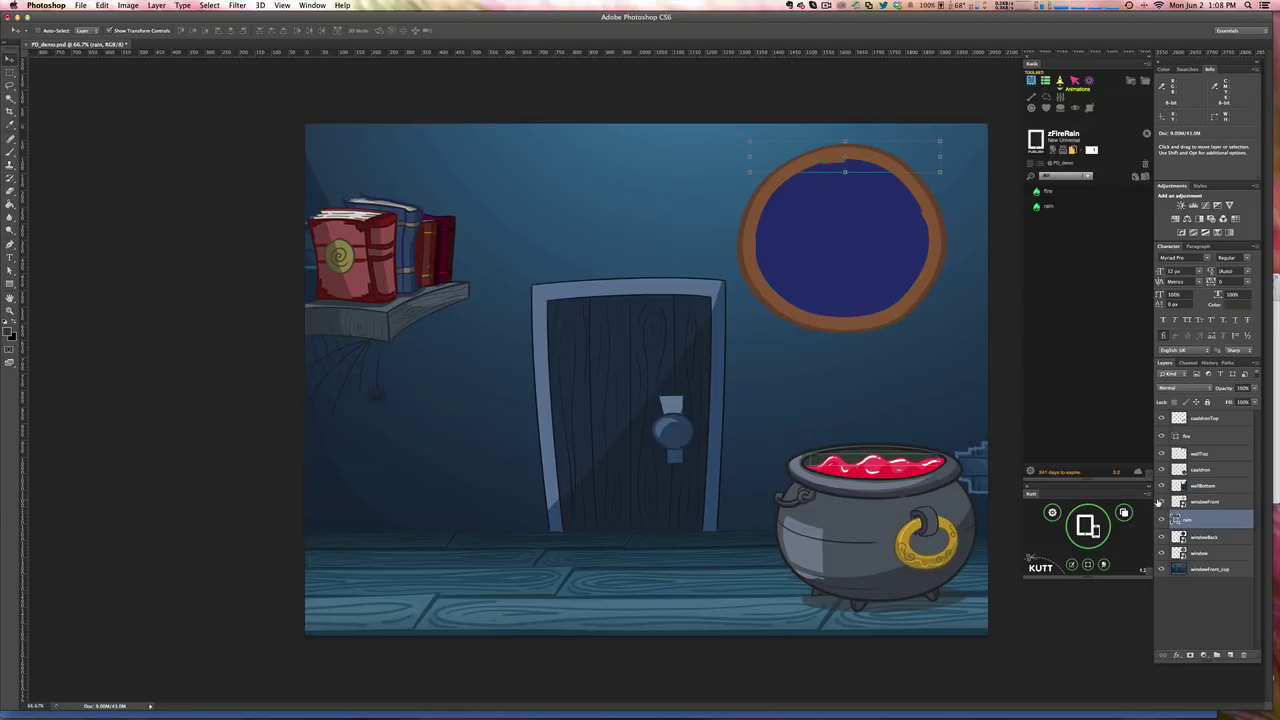
pyautogui.click(1161, 502)
pyautogui.click(1222, 505)
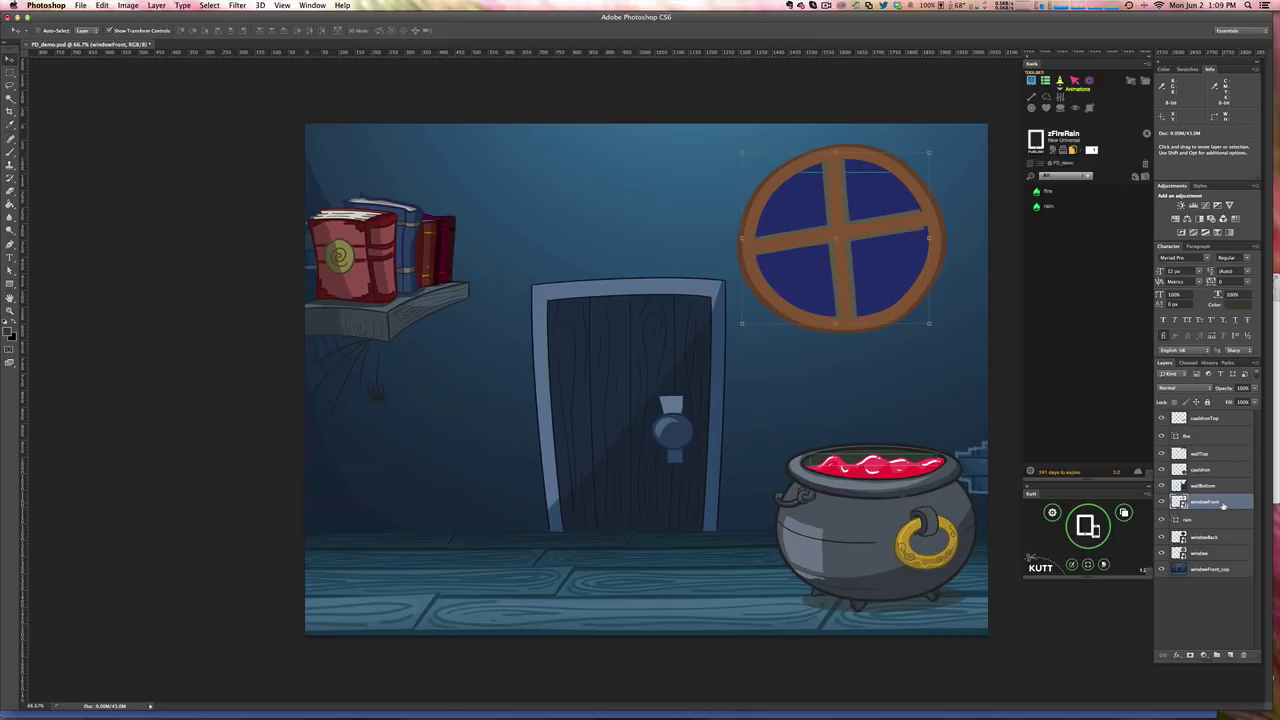
pyautogui.click(1203, 455)
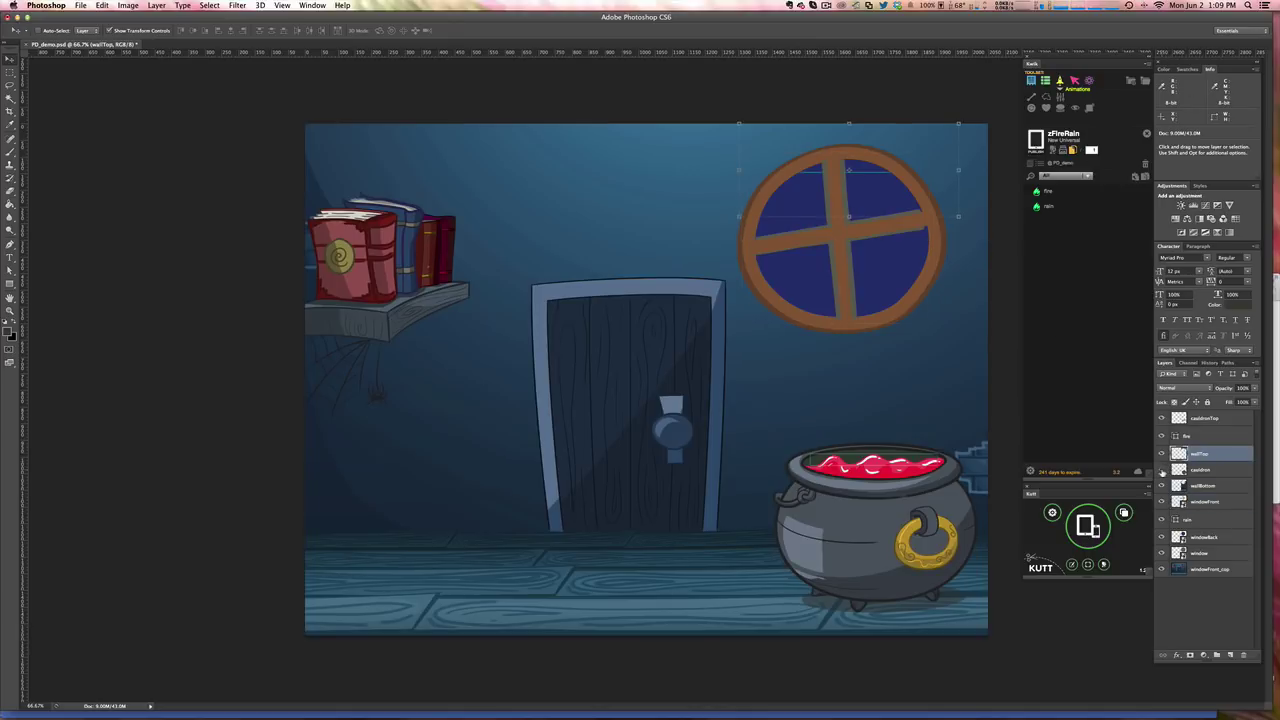
pyautogui.moveTo(1163, 578); pyautogui.dragTo(1162, 469)
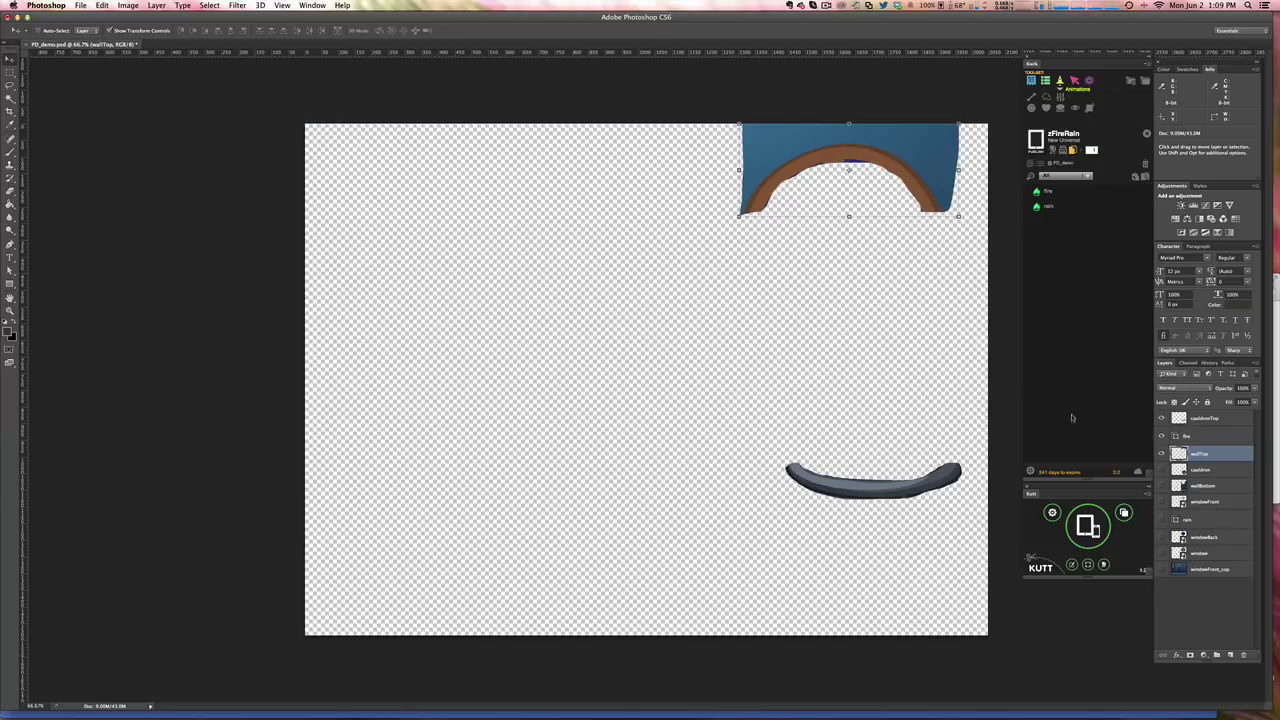
pyautogui.click(1161, 469)
pyautogui.click(1161, 469)
pyautogui.click(1162, 486)
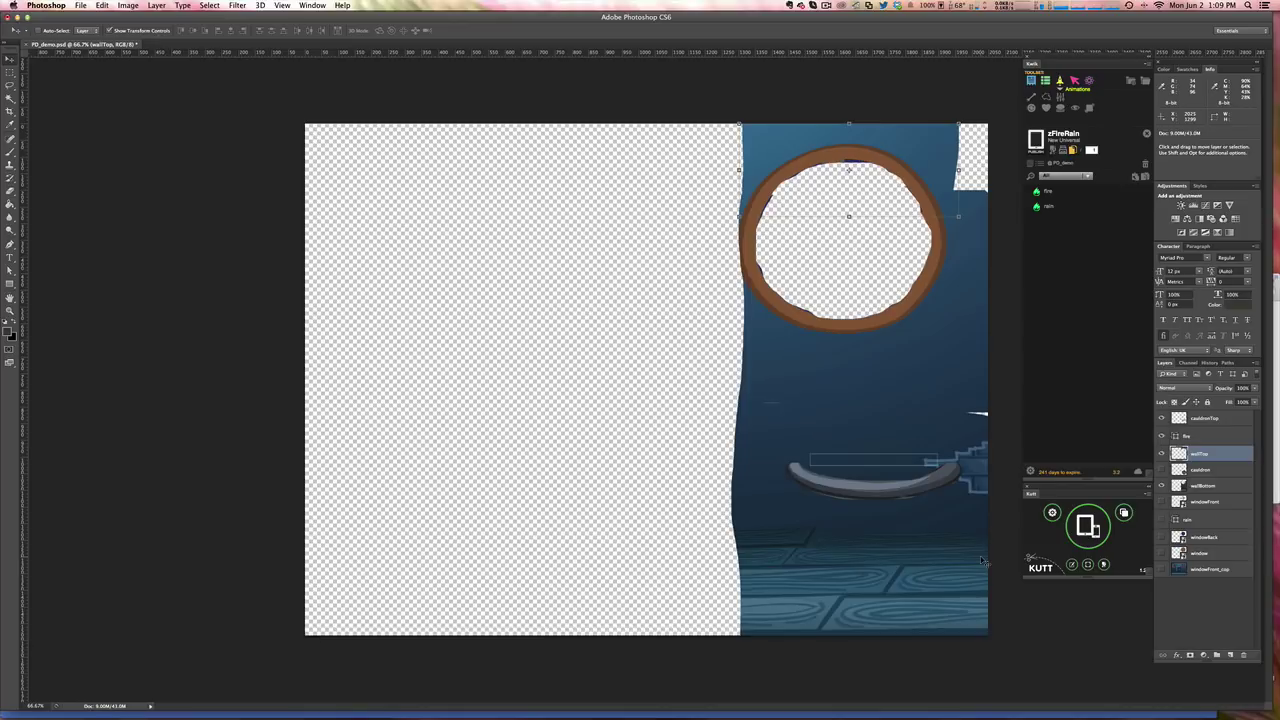
pyautogui.click(1162, 470)
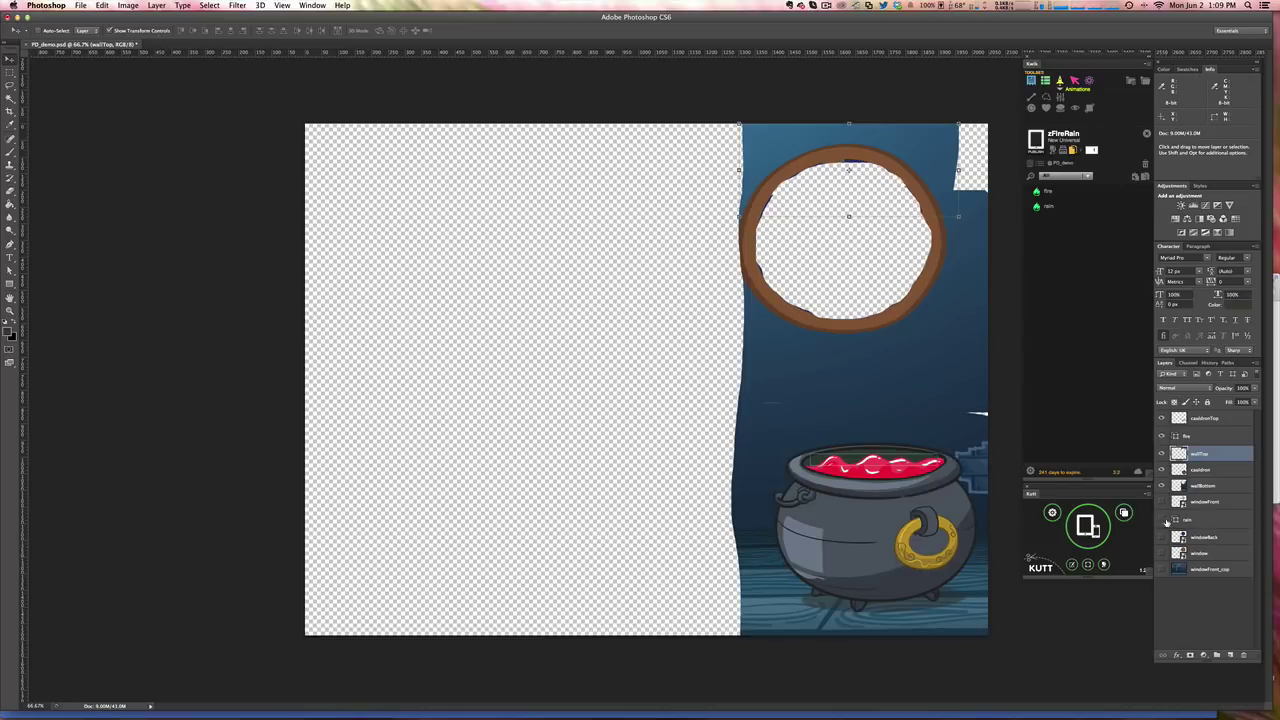
pyautogui.moveTo(1162, 502); pyautogui.dragTo(1162, 570)
pyautogui.click(1162, 569)
pyautogui.click(1162, 569)
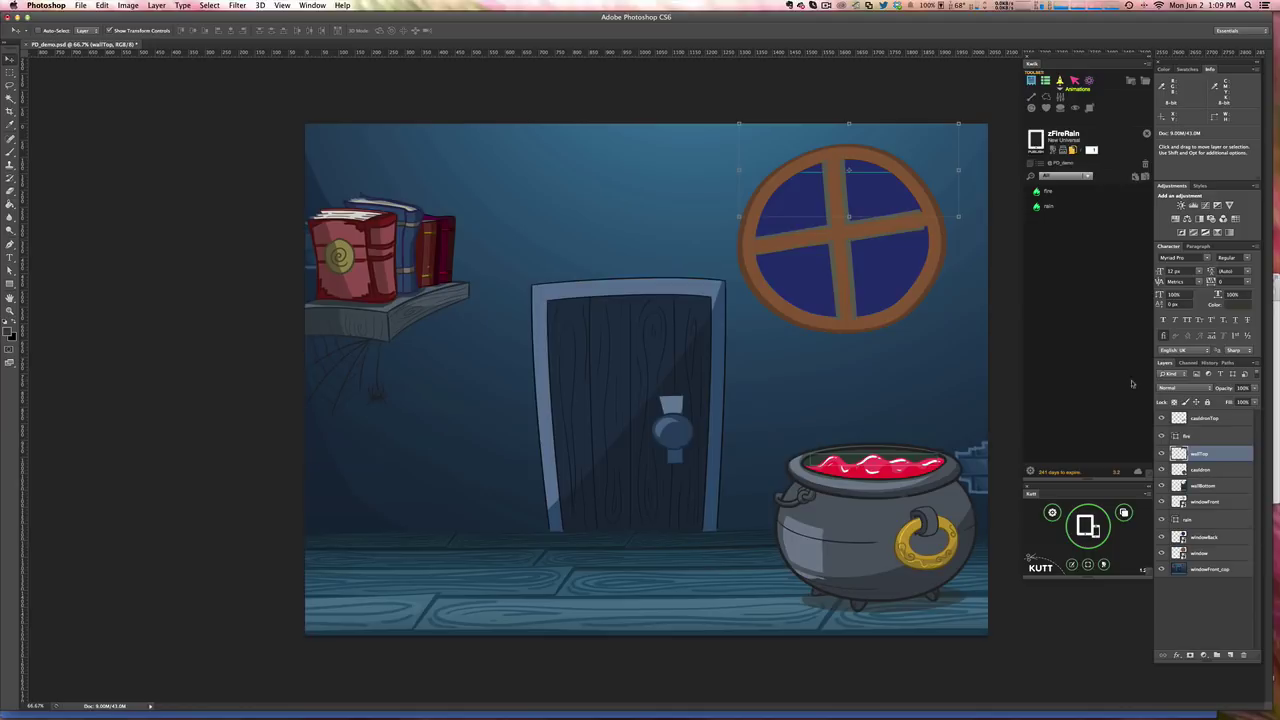
# Create a Kwik particles replacement for the rain layer using Downloads/Rain.json
pyautogui.click(1192, 521)
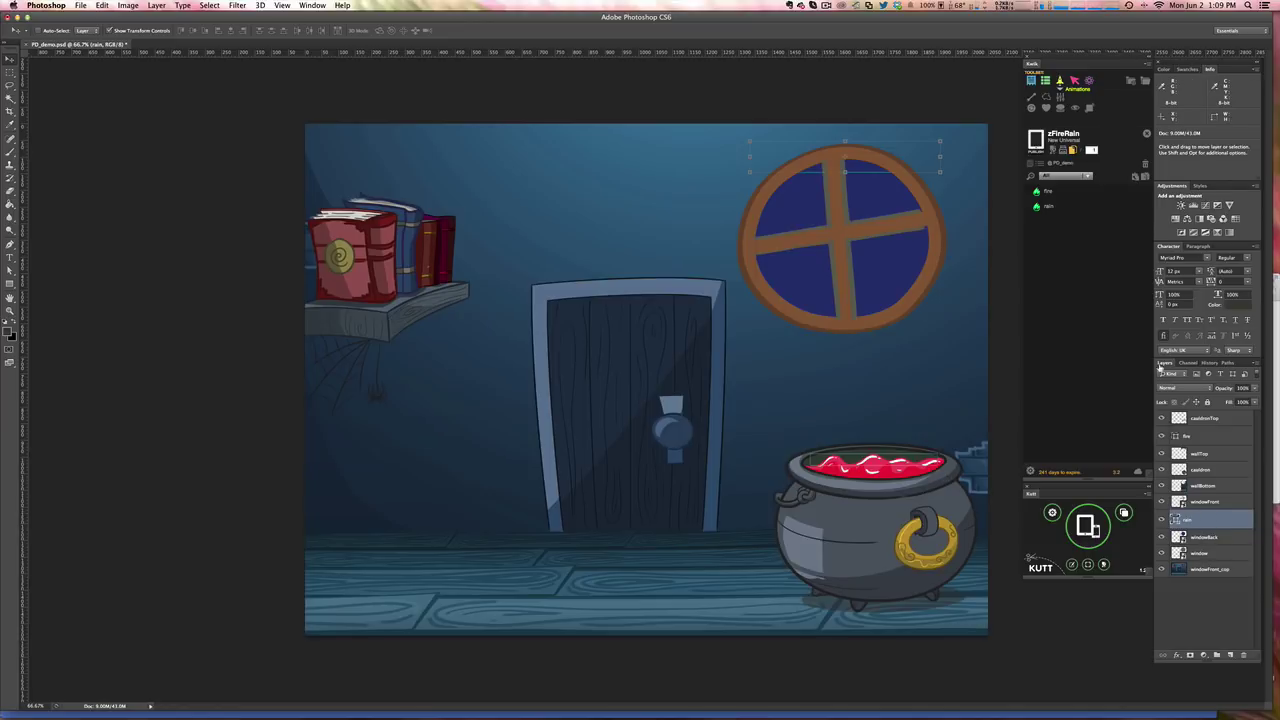
pyautogui.click(1046, 84)
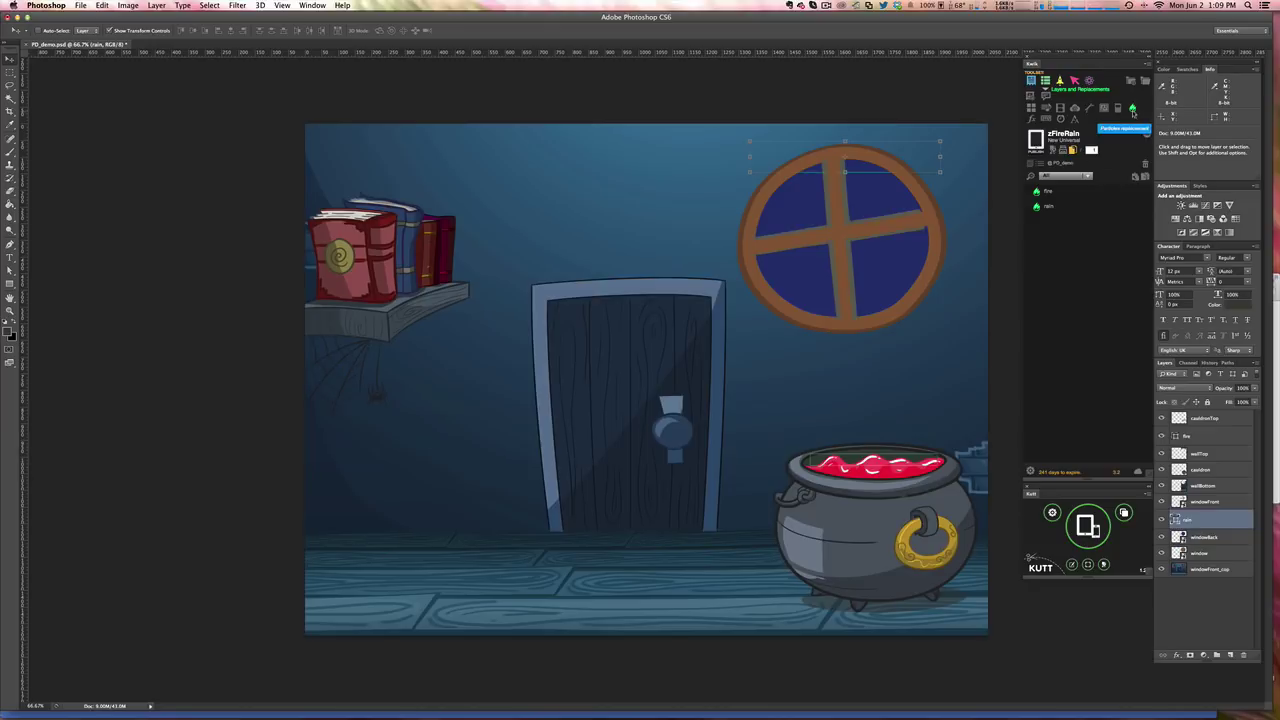
pyautogui.click(1132, 110)
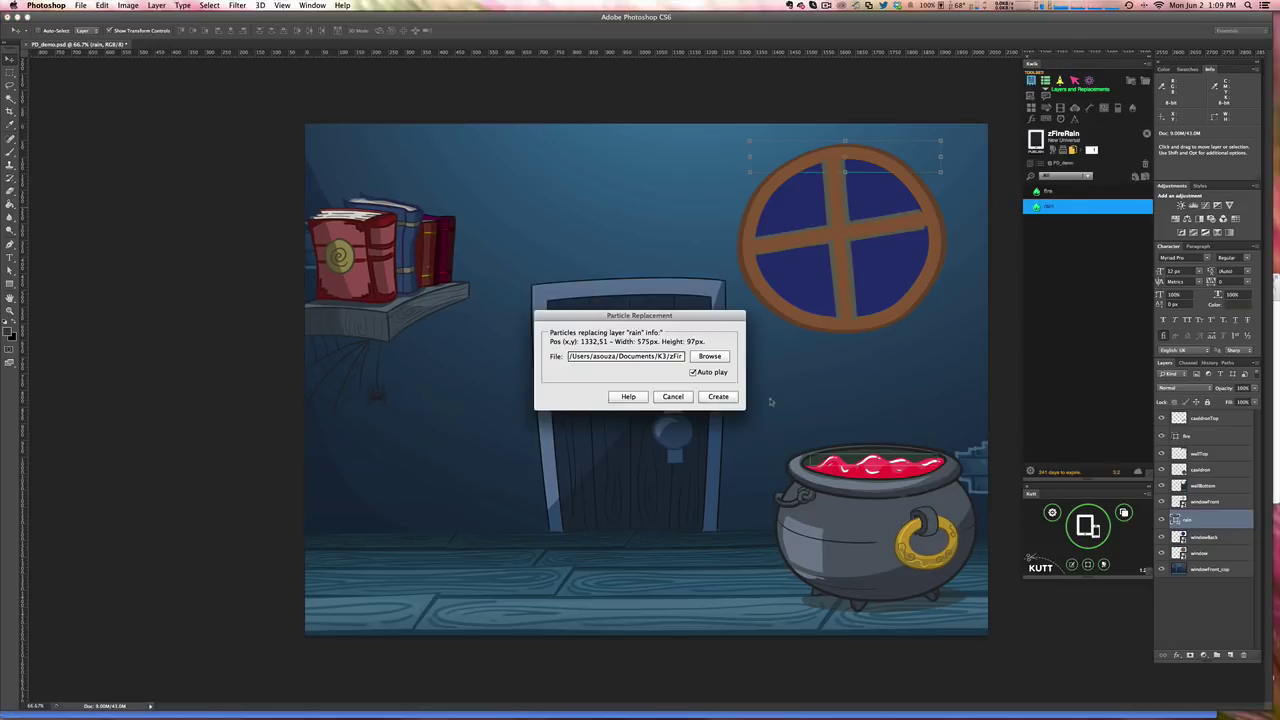
pyautogui.click(706, 361)
pyautogui.click(707, 357)
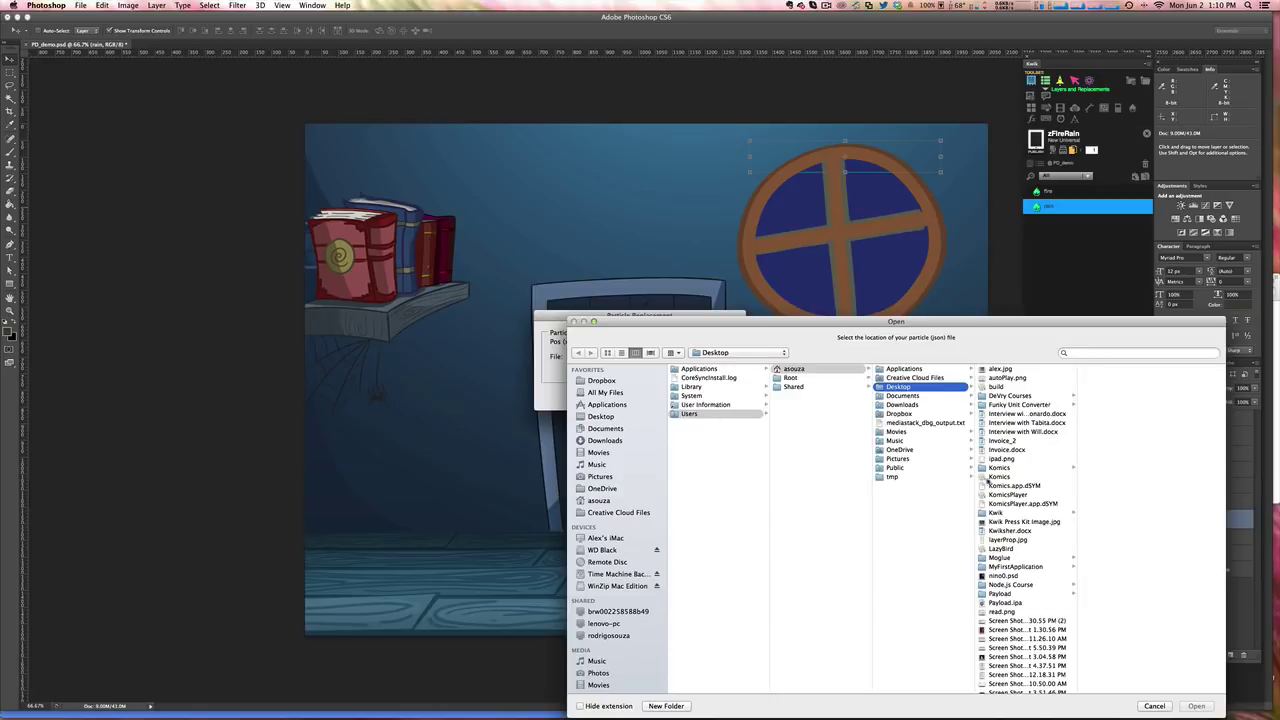
pyautogui.click(605, 440)
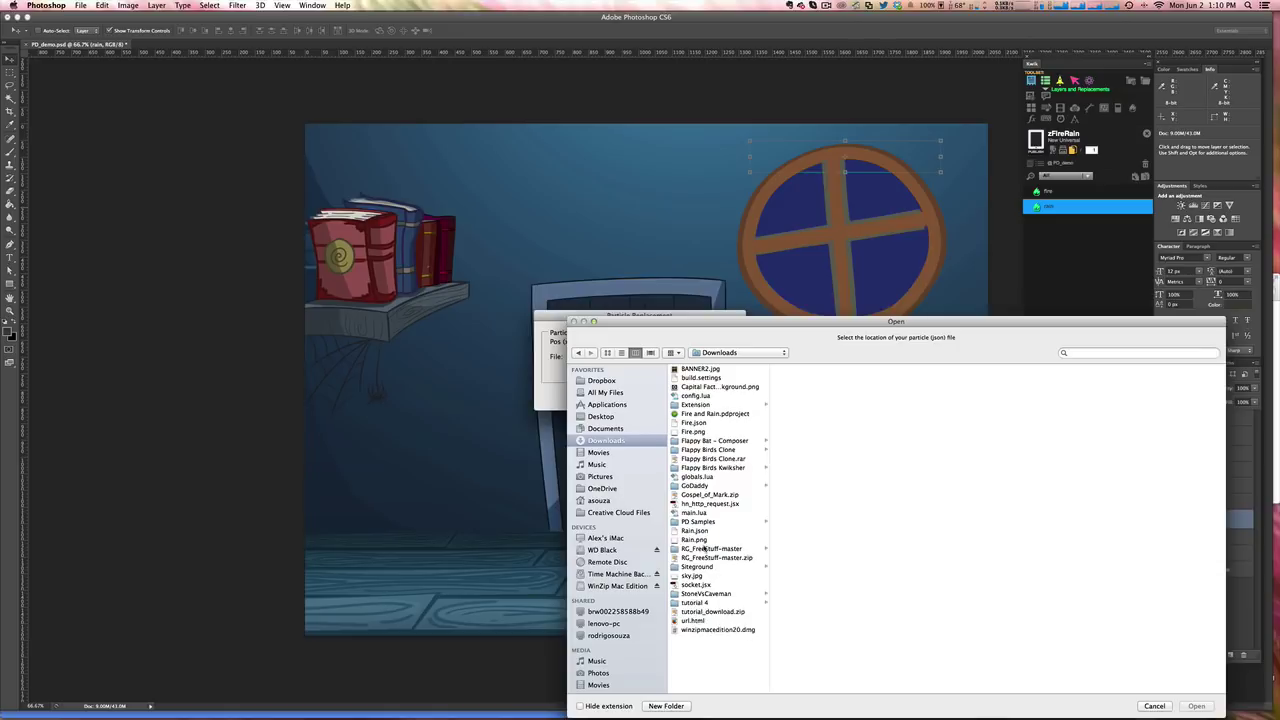
pyautogui.click(704, 531)
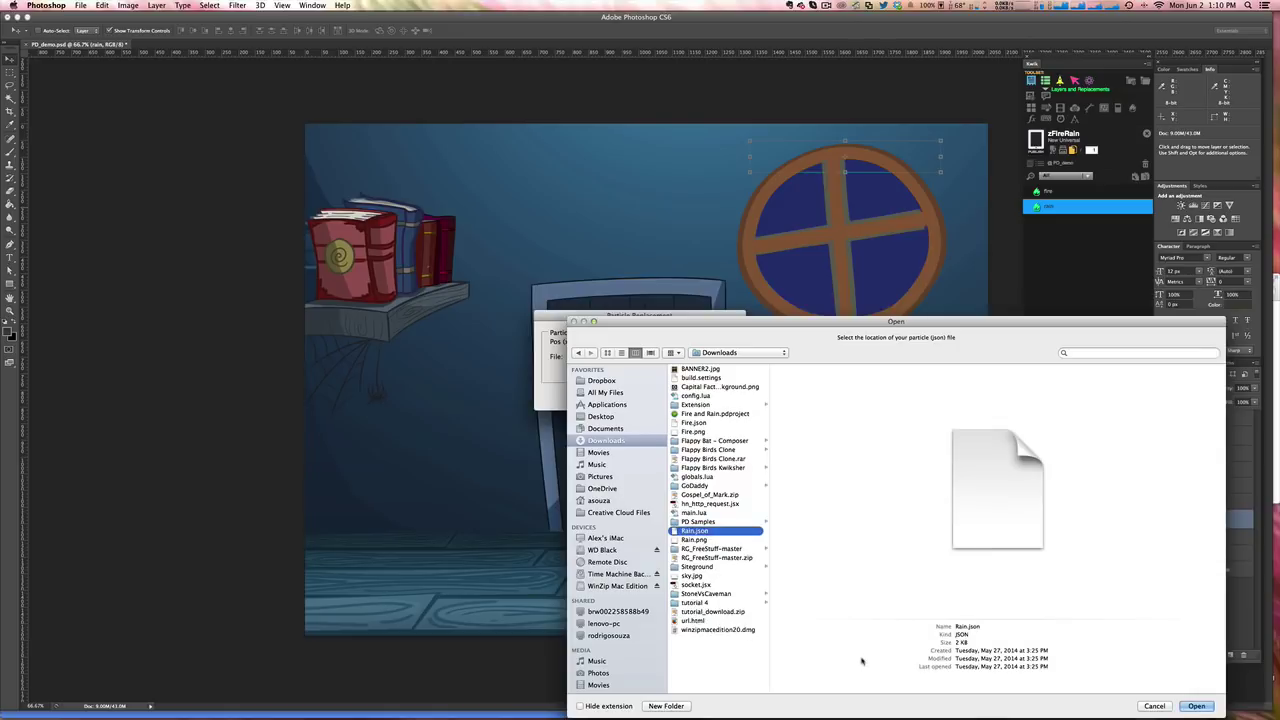
pyautogui.click(1196, 706)
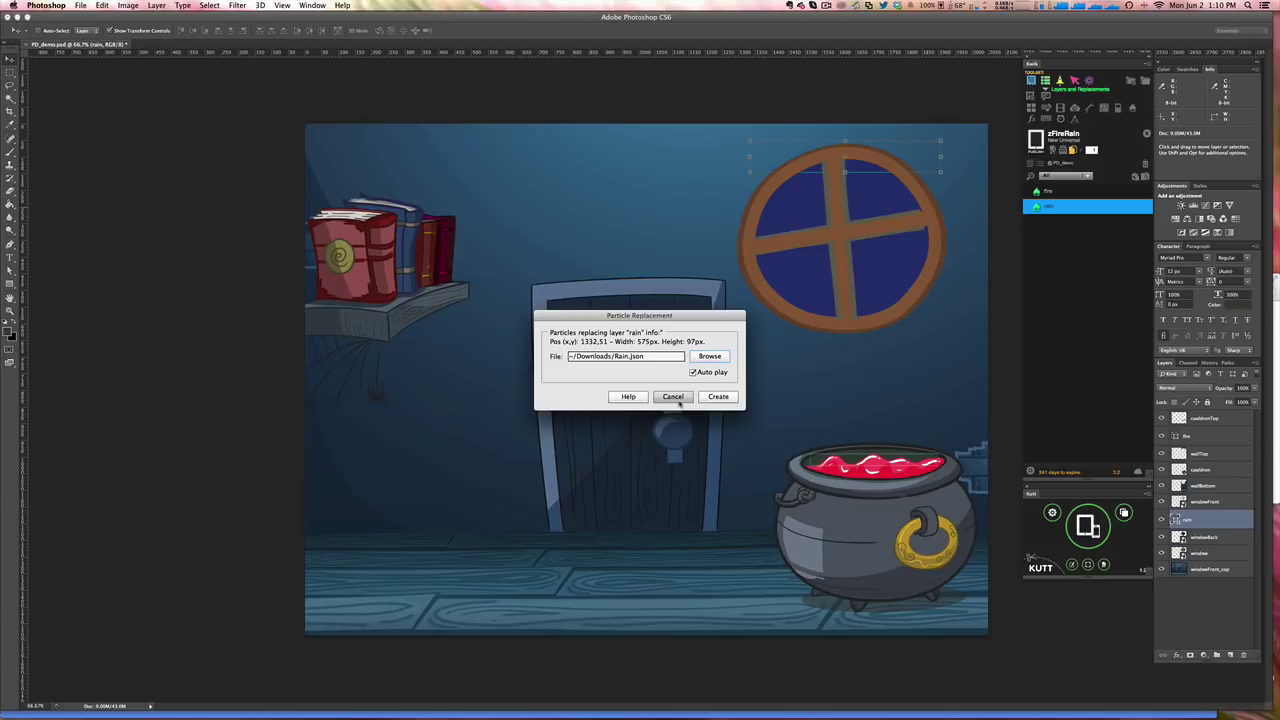
pyautogui.click(678, 401)
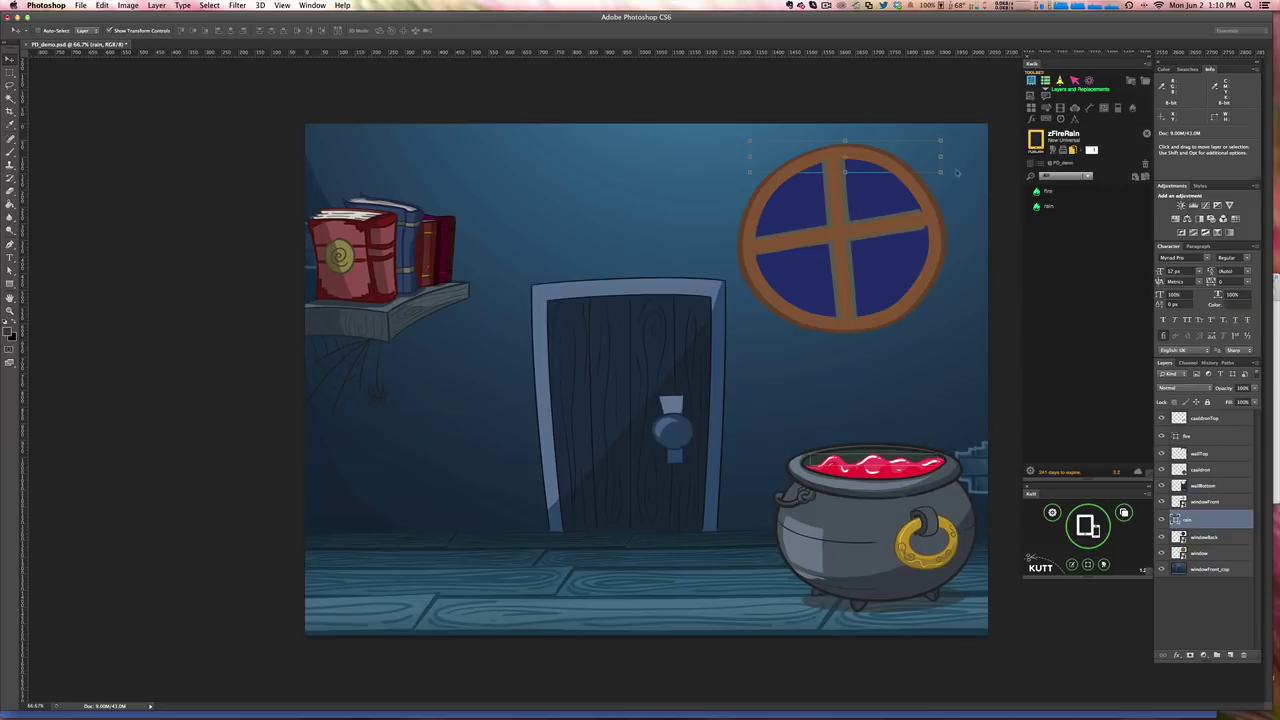
# Publish the Kwik project, saving anyway, then close the simulator after watching the pink fire
pyautogui.hotkey('ctrl', 's')
pyautogui.click(718, 235)
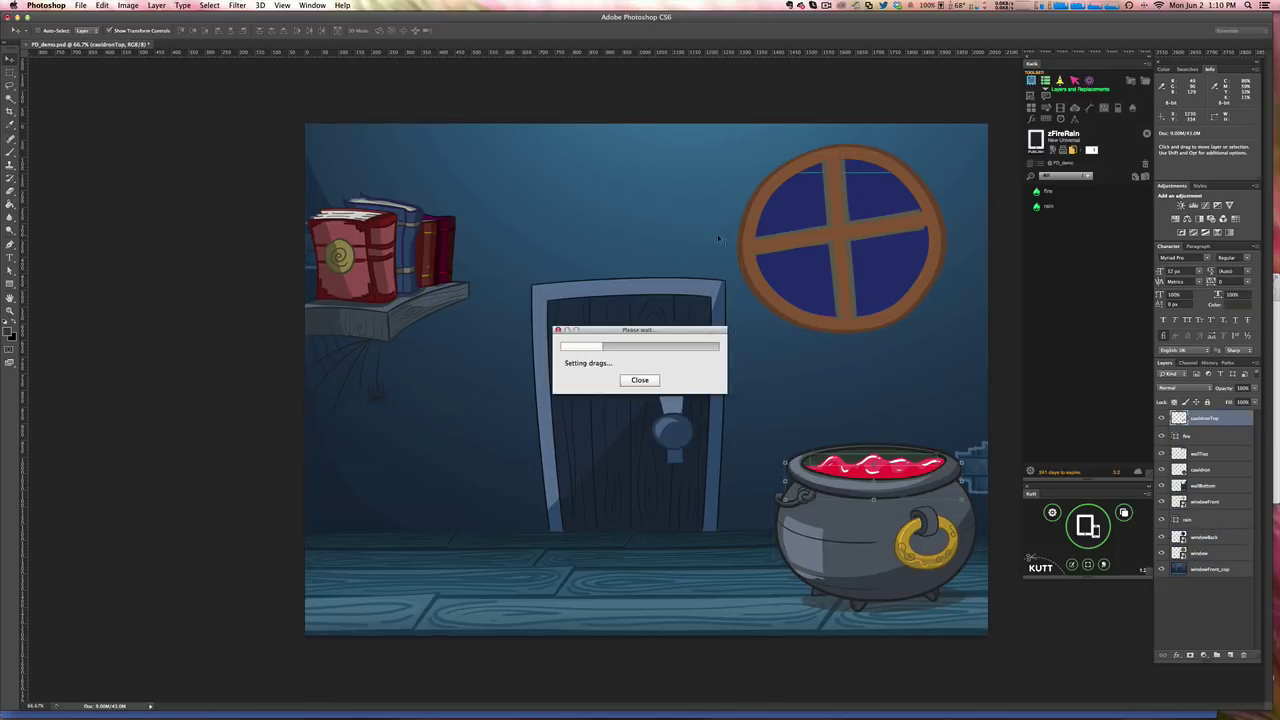
pyautogui.press('Return')
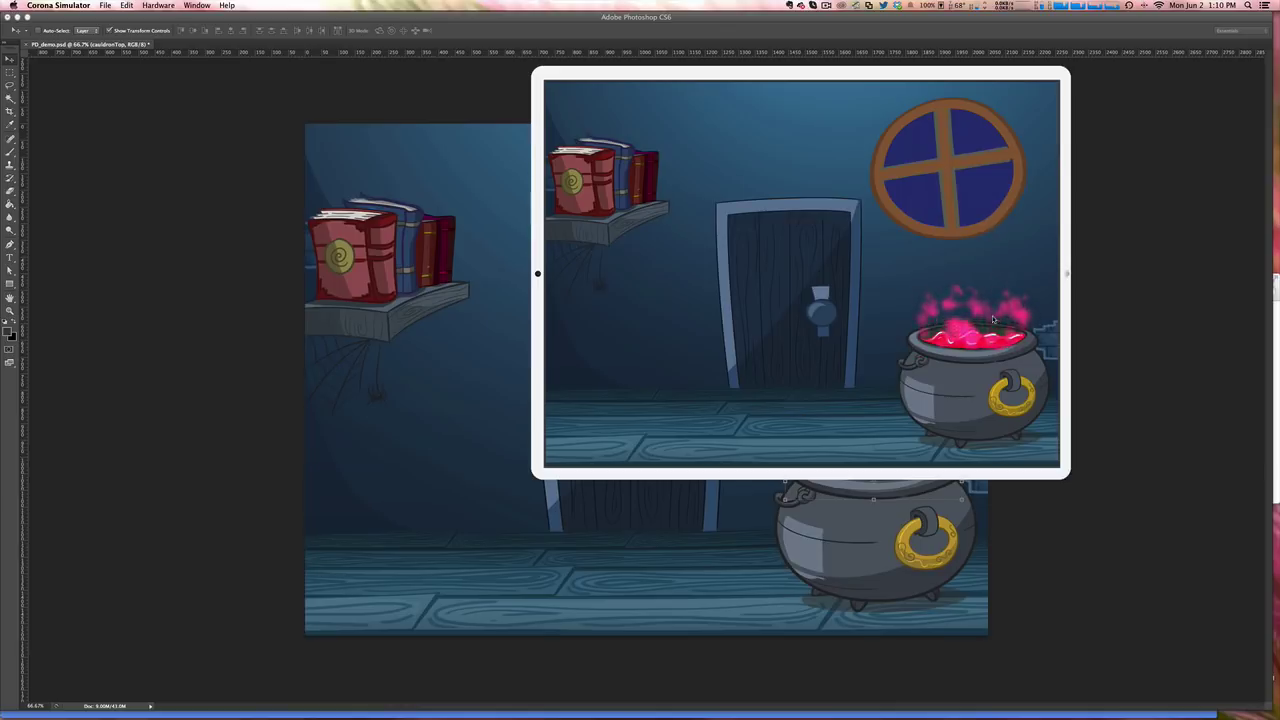
pyautogui.click(1089, 330)
pyautogui.click(732, 399)
pyautogui.click(1109, 457)
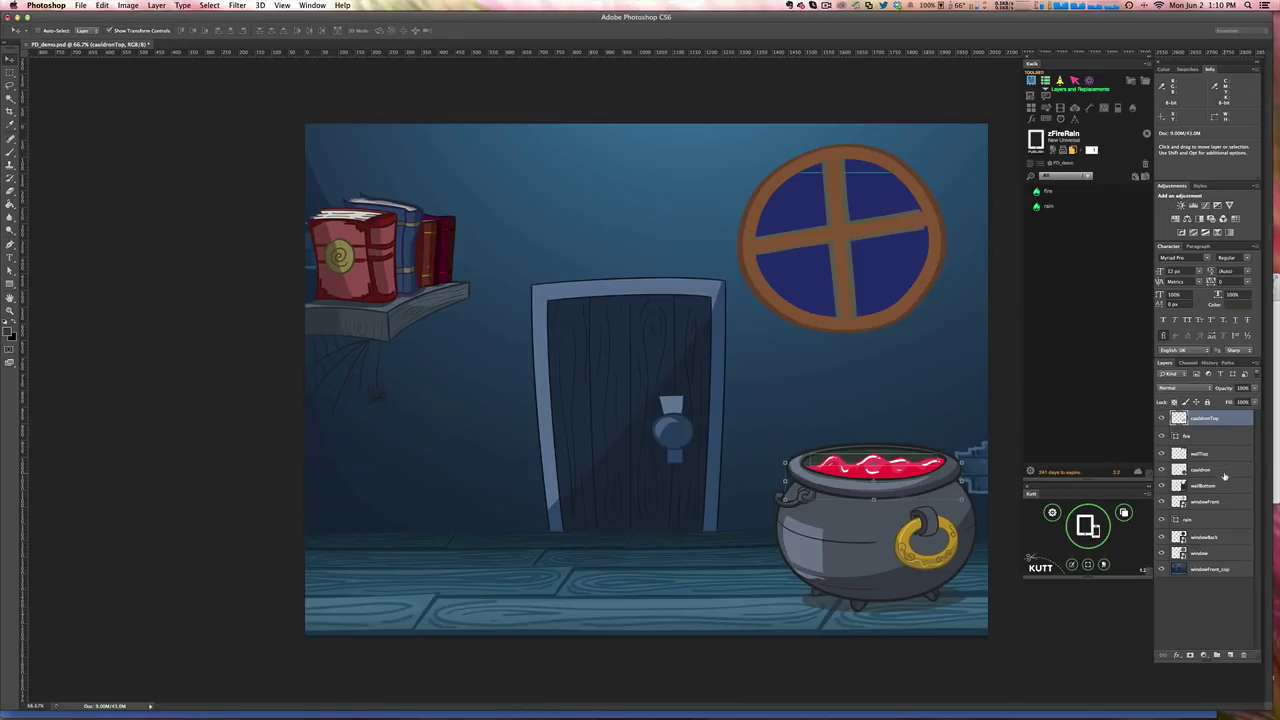
# Add a Kwik action that hides the wallTop layer
pyautogui.click(1201, 458)
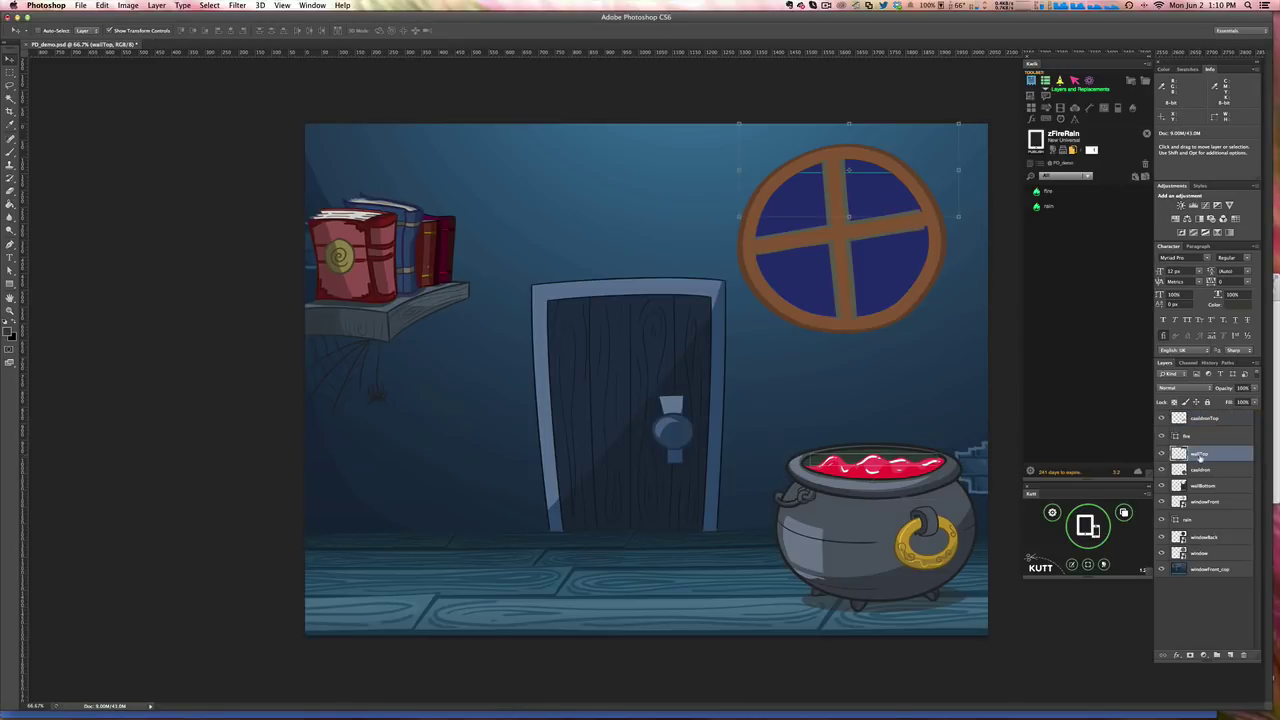
pyautogui.click(1031, 81)
pyautogui.click(1037, 120)
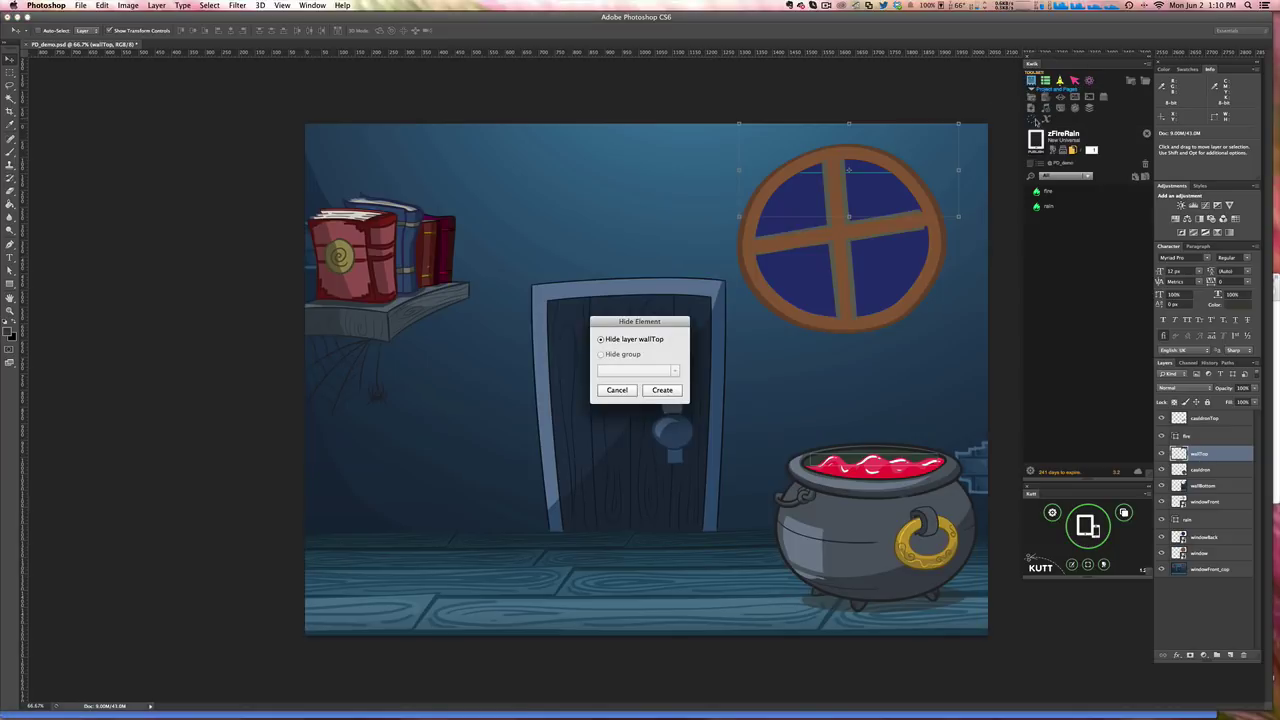
pyautogui.click(663, 392)
# Republish the project, watch the running scene, and dismiss the Project published notice
pyautogui.click(1036, 141)
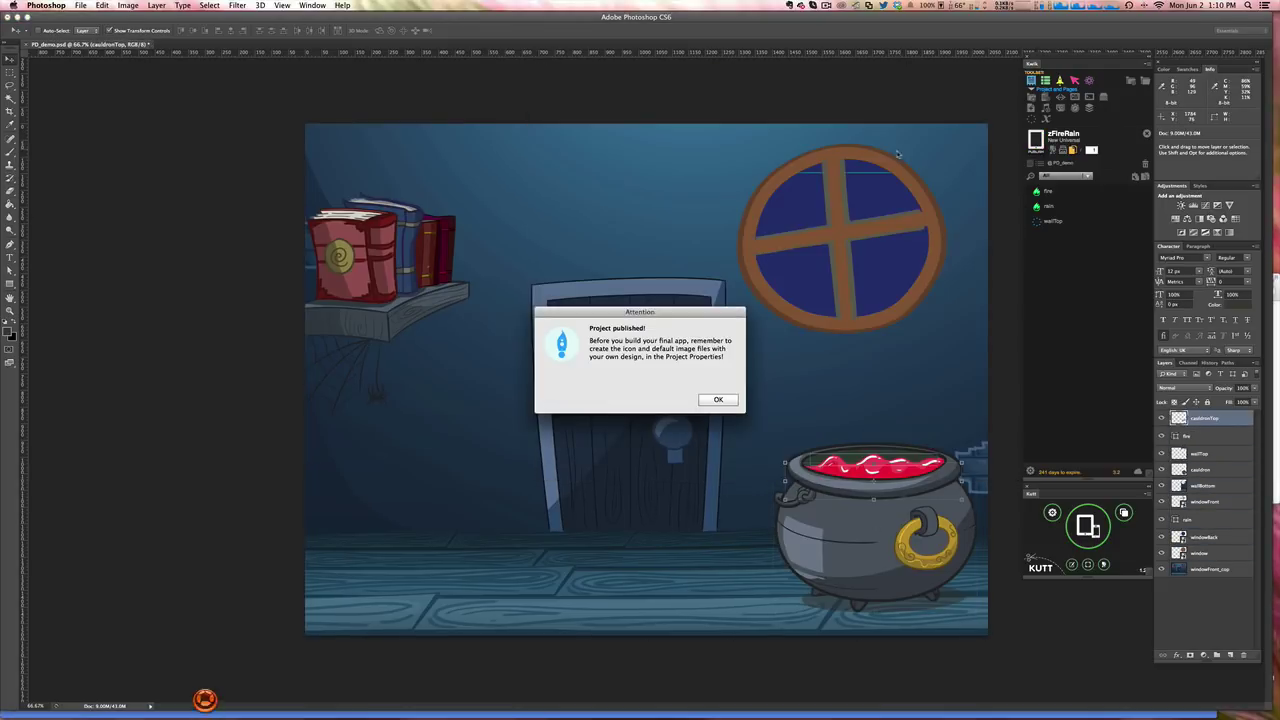
pyautogui.click(872, 119)
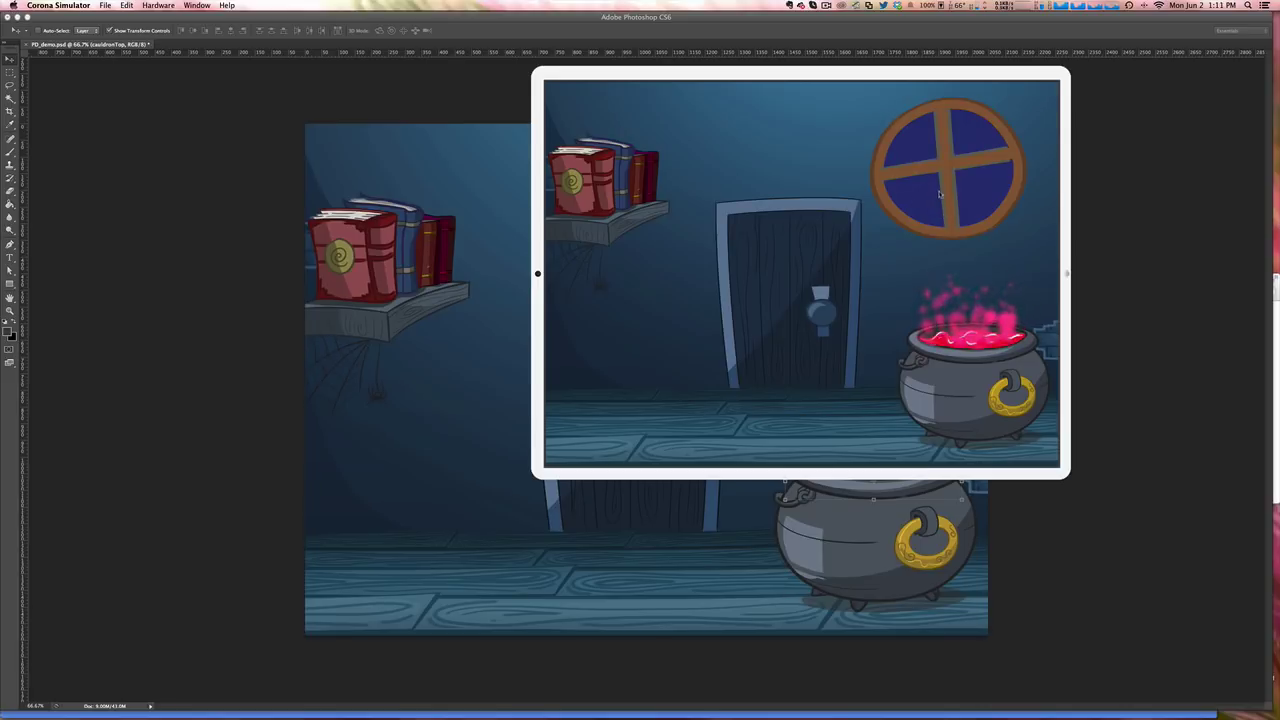
pyautogui.click(1114, 443)
pyautogui.click(718, 400)
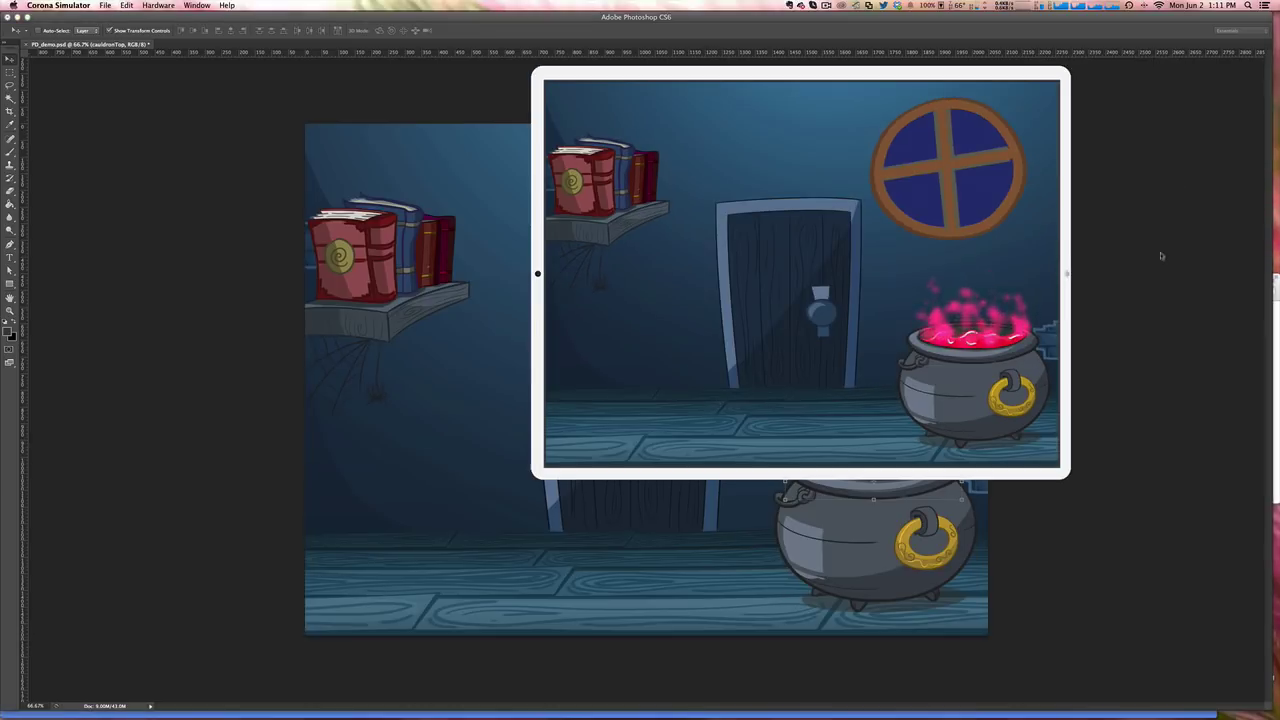
# Delete the wallTop entry from the Kutt replacements list
pyautogui.click(1066, 224)
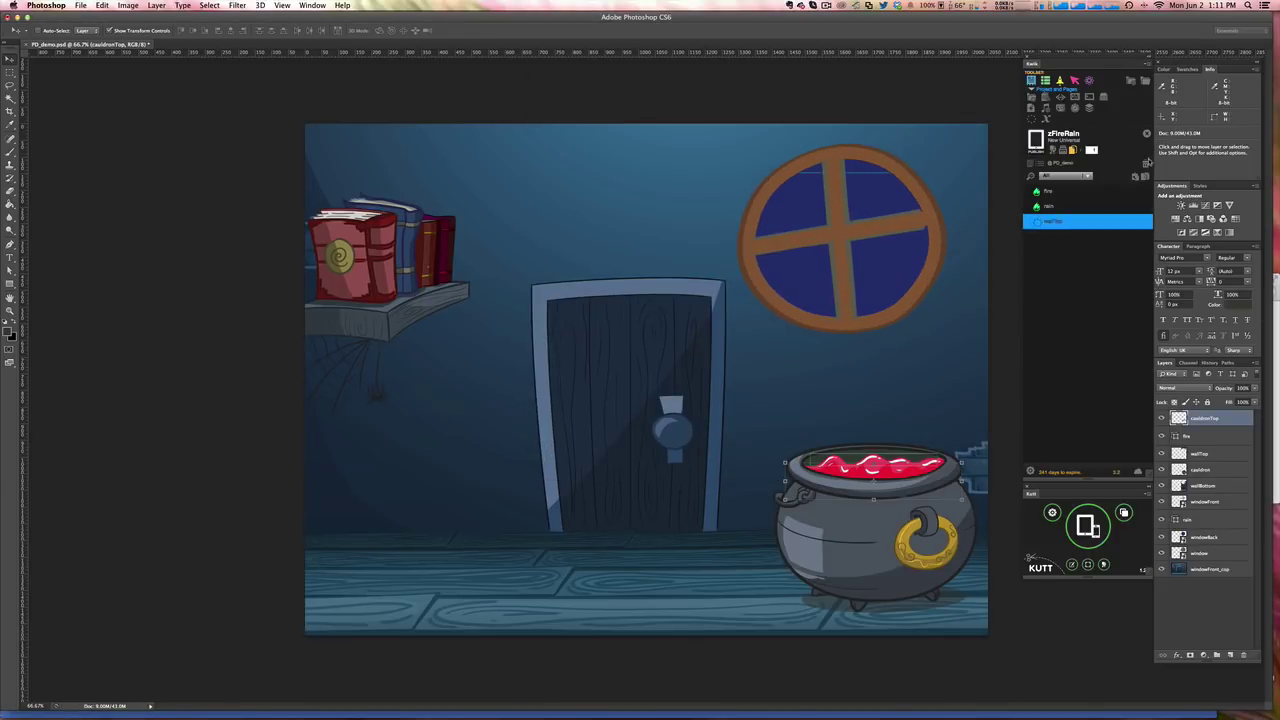
pyautogui.click(1145, 163)
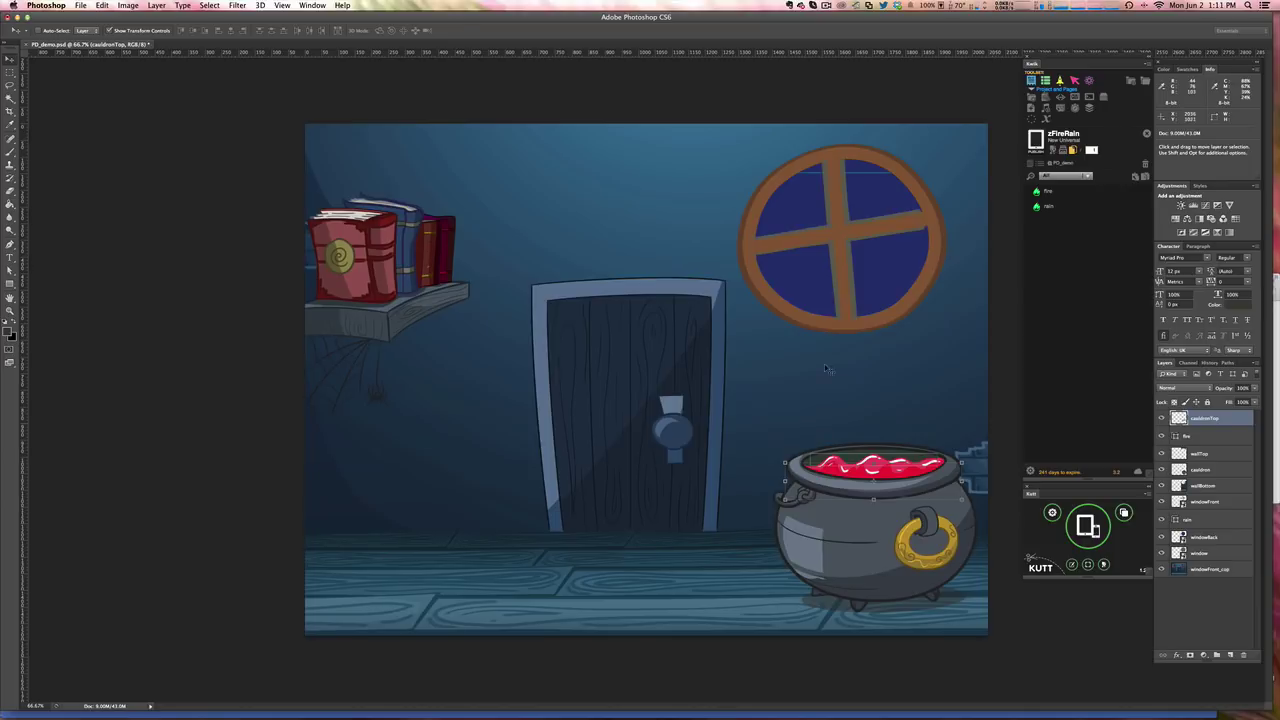
# Bring up the Fire and Rain project and confirm the iPad HD Landscape (2048 × 1536) preview stage
pyautogui.moveTo(1220, 705)
pyautogui.click(1118, 700)
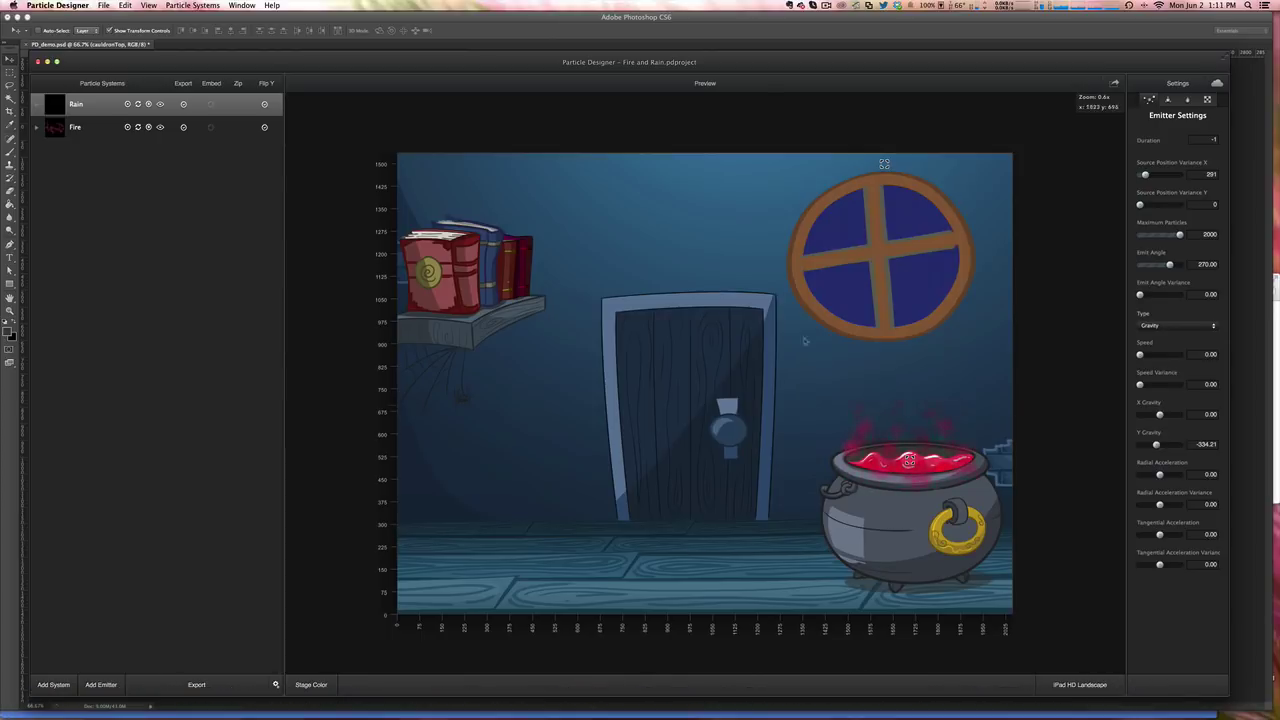
pyautogui.moveTo(770, 64); pyautogui.dragTo(765, 27)
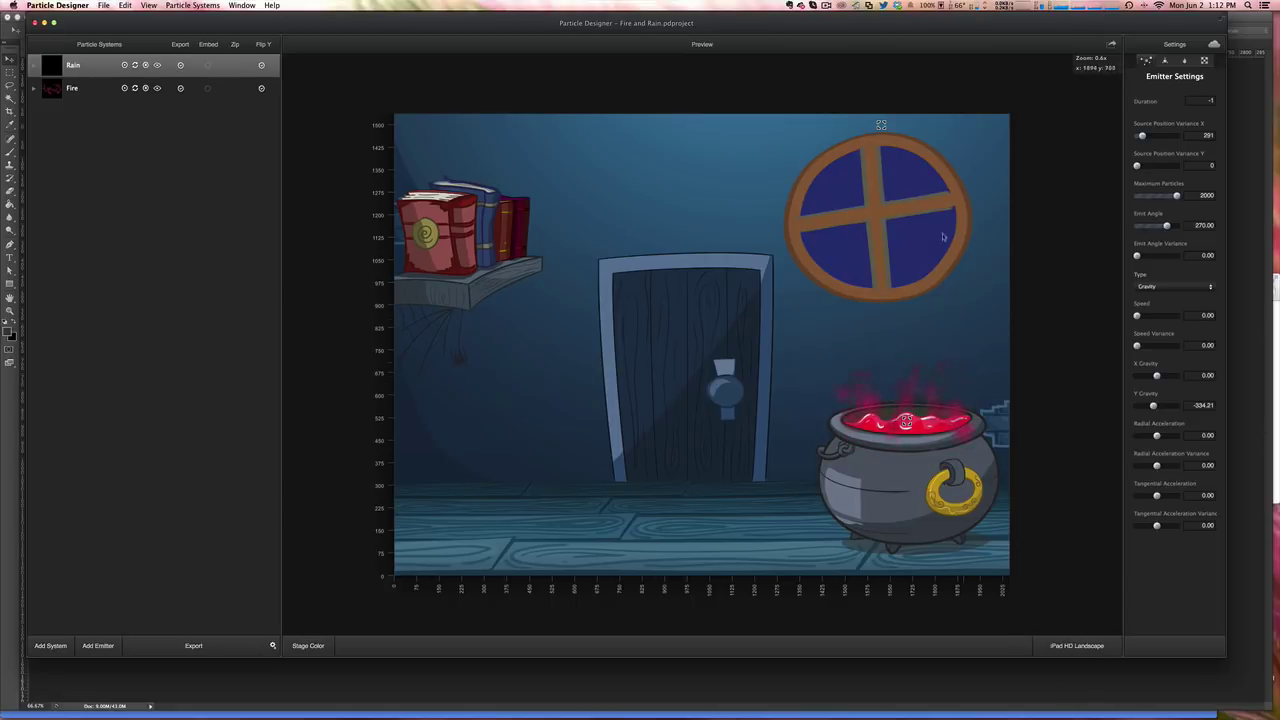
pyautogui.click(1070, 647)
pyautogui.scroll(-3, 1087, 596)
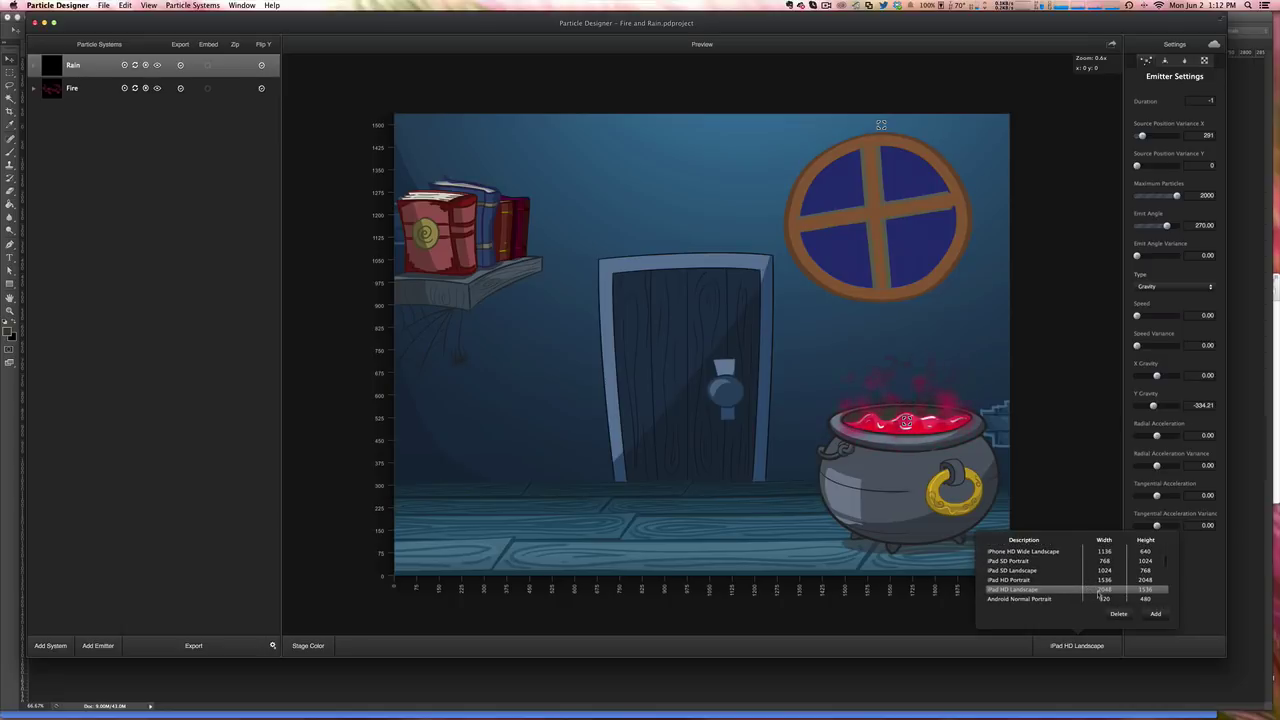
pyautogui.press('super+Tab')
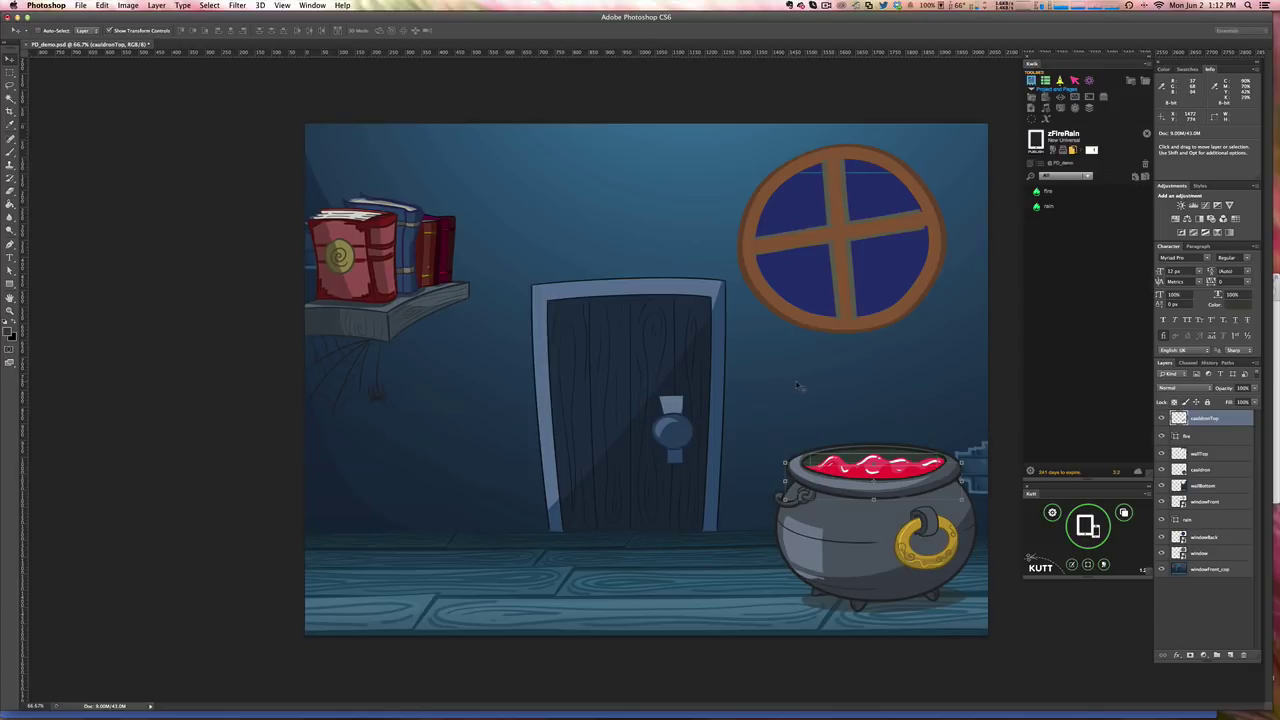
pyautogui.press('super+Tab')
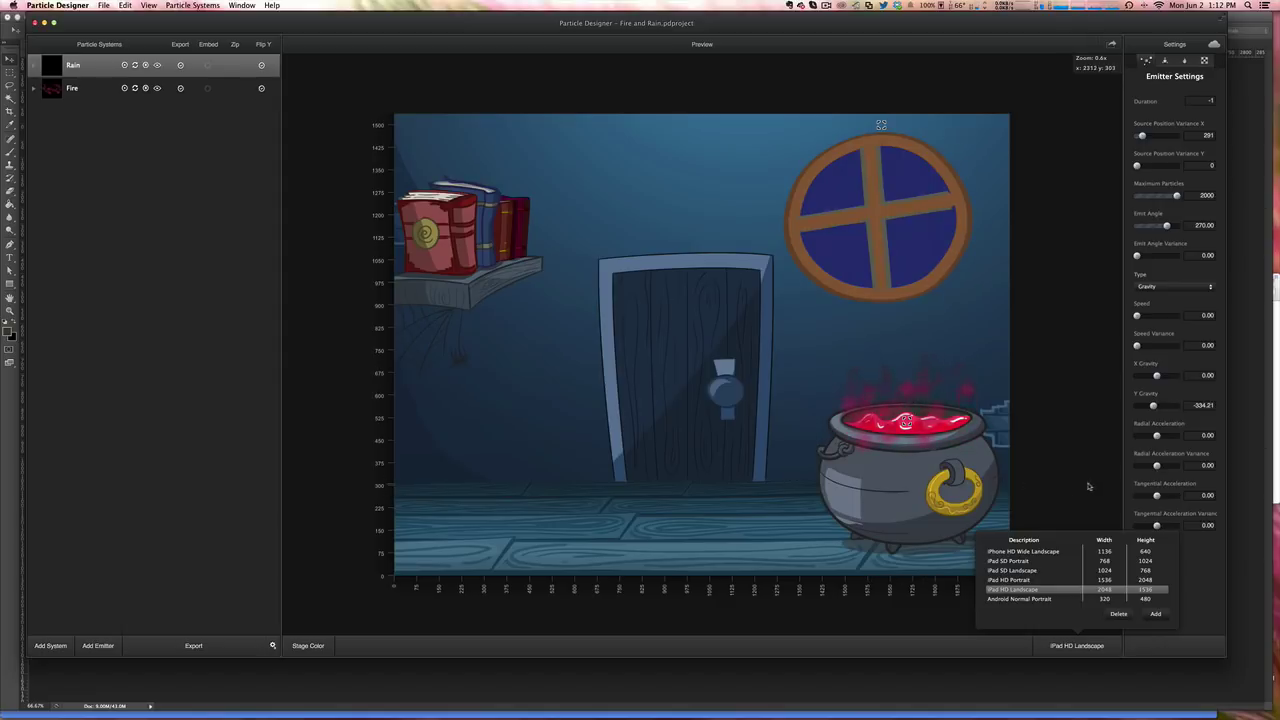
pyautogui.click(1089, 487)
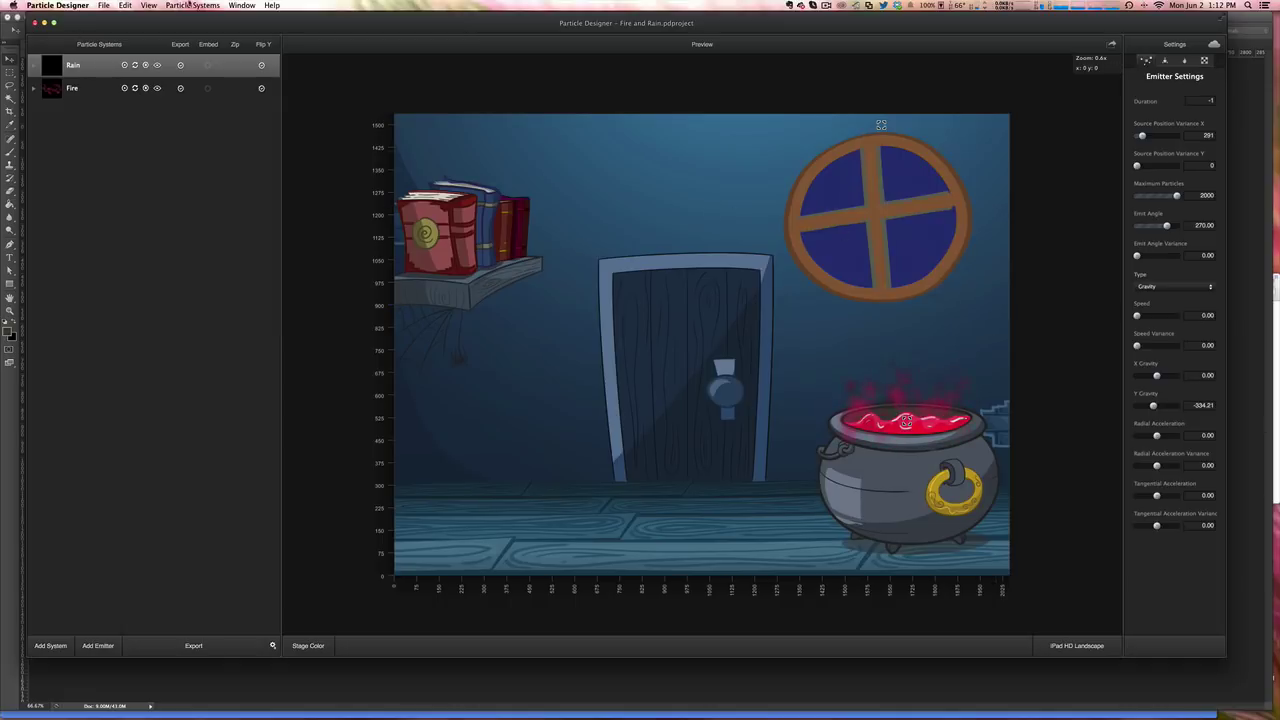
# Select Rain's Emitter 1 (270° emit angle, −334.21 Y gravity, 2000 maximum particles)
pyautogui.click(148, 5)
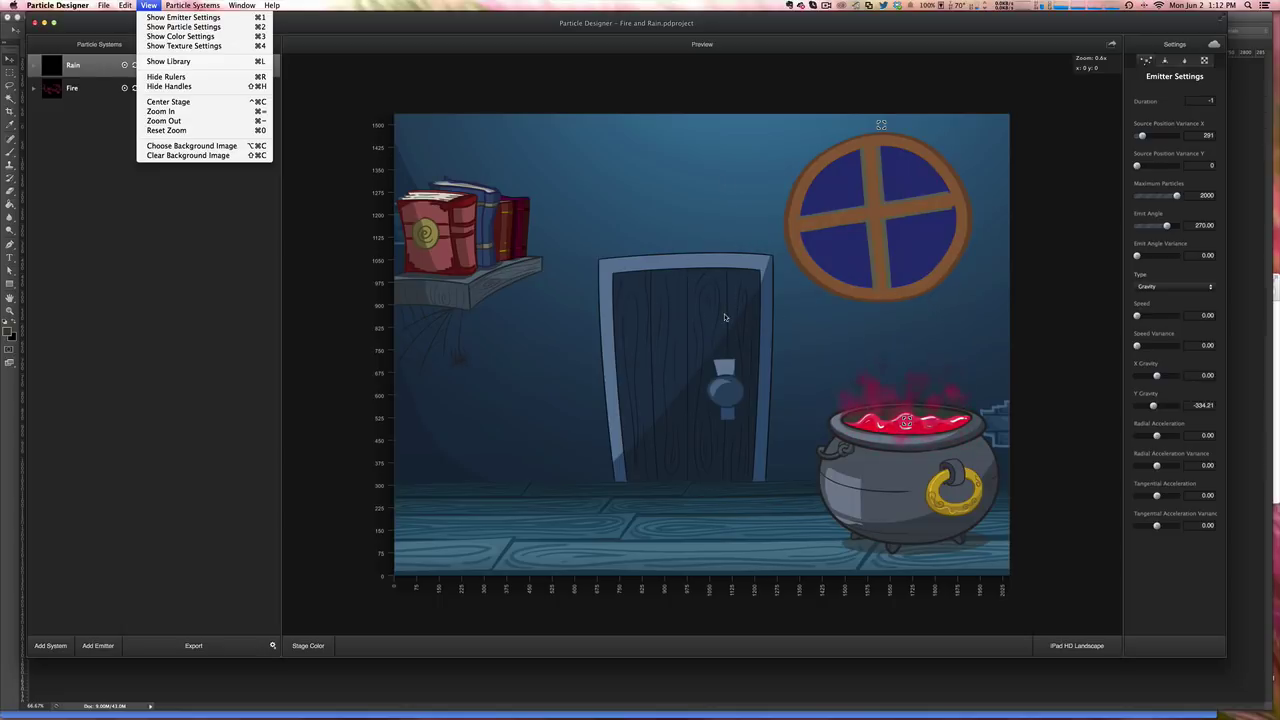
pyautogui.click(1083, 219)
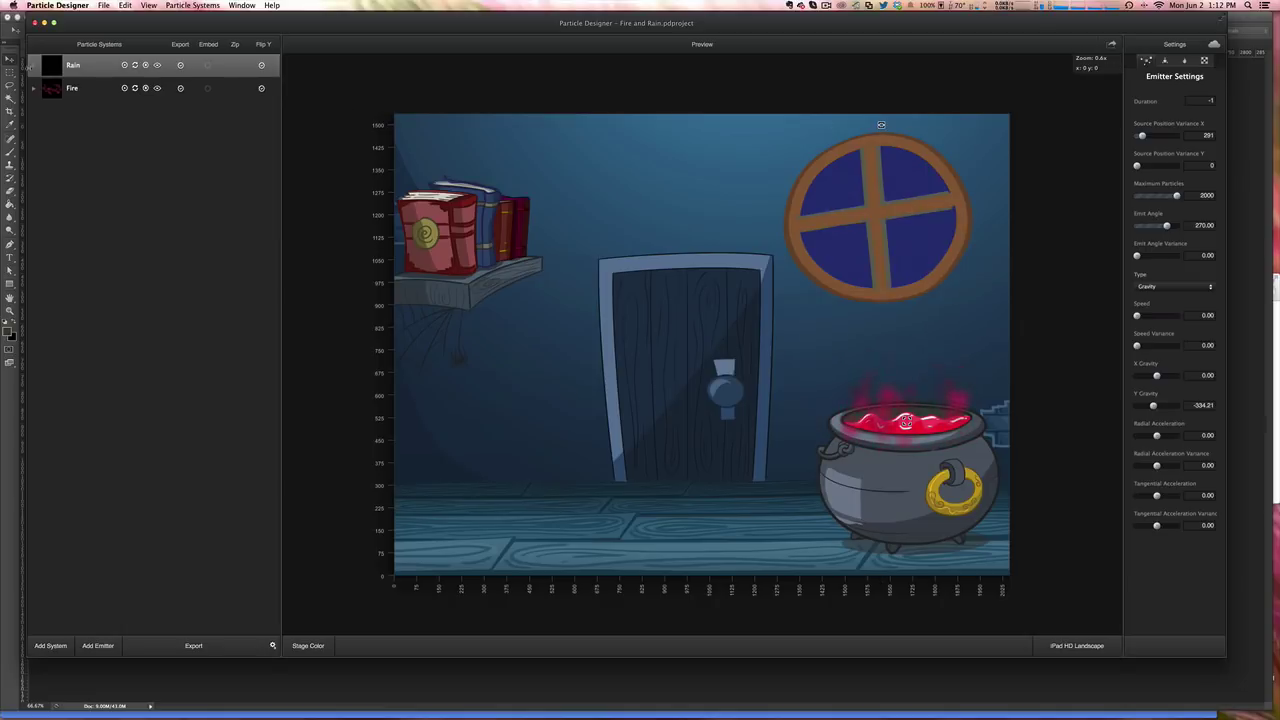
pyautogui.click(34, 66)
pyautogui.click(83, 88)
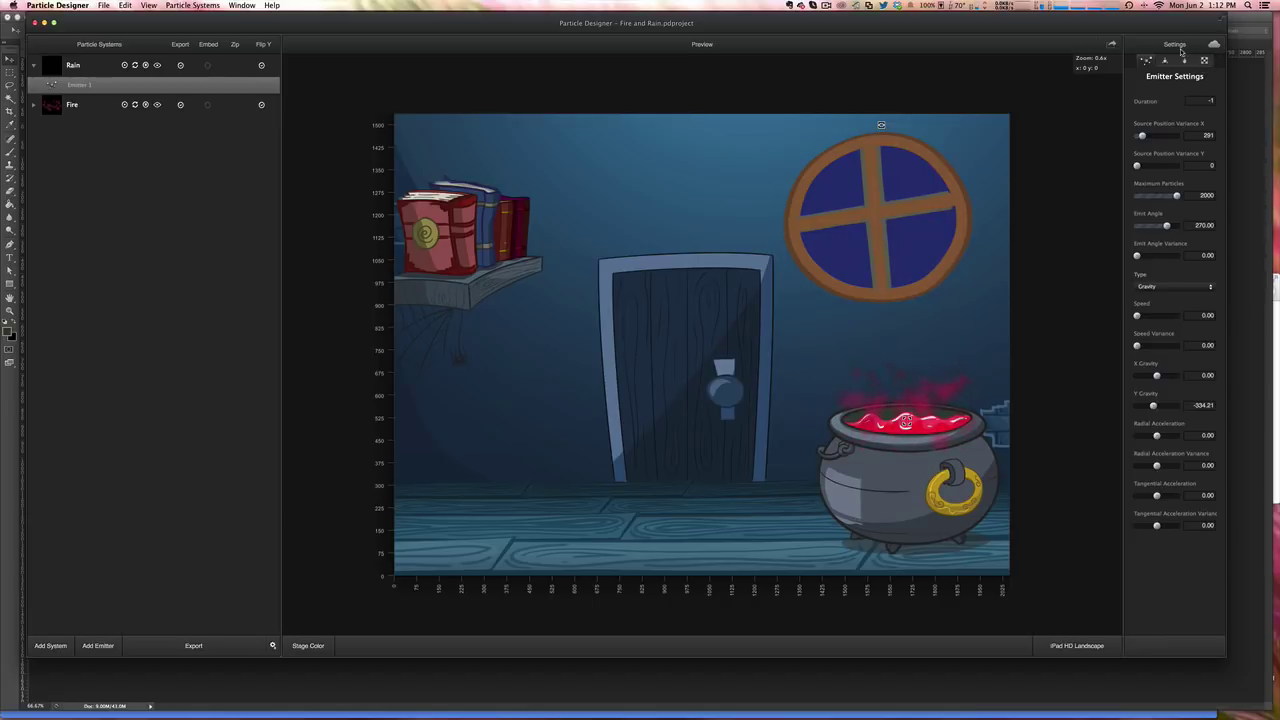
# Show the Shared Emitters library and search it for 'rain'
pyautogui.click(1214, 46)
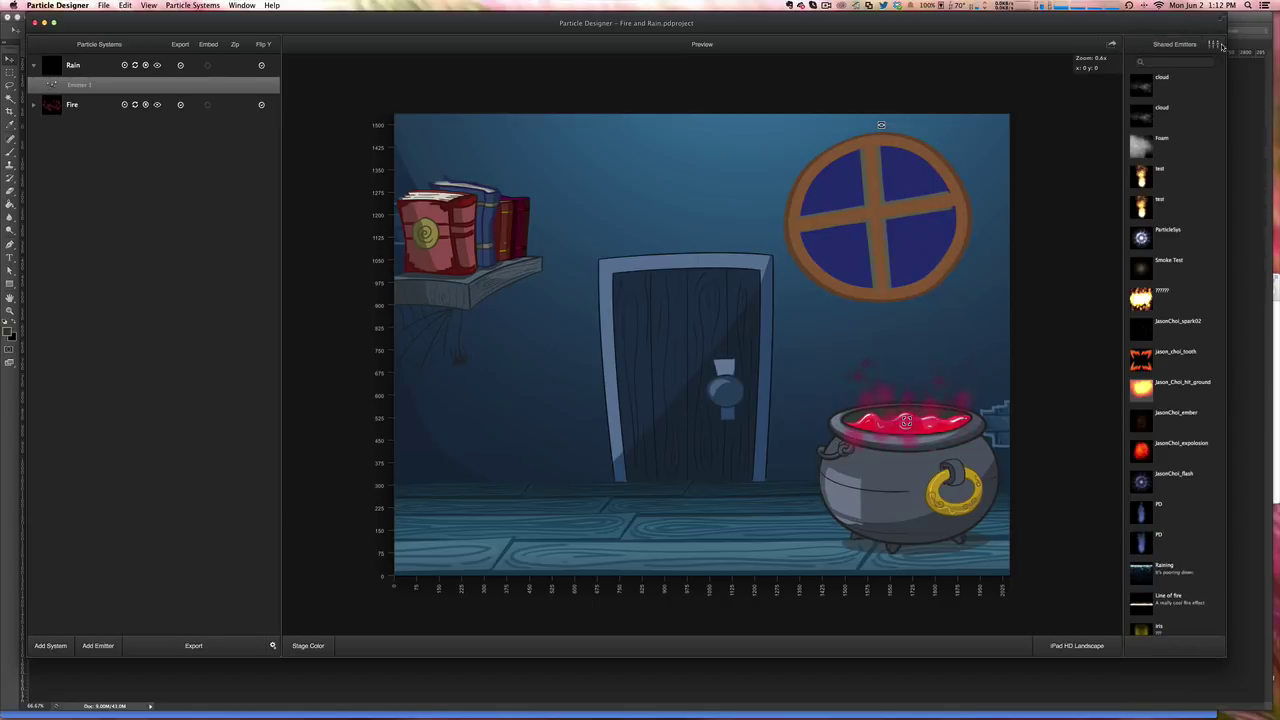
pyautogui.click(1214, 46)
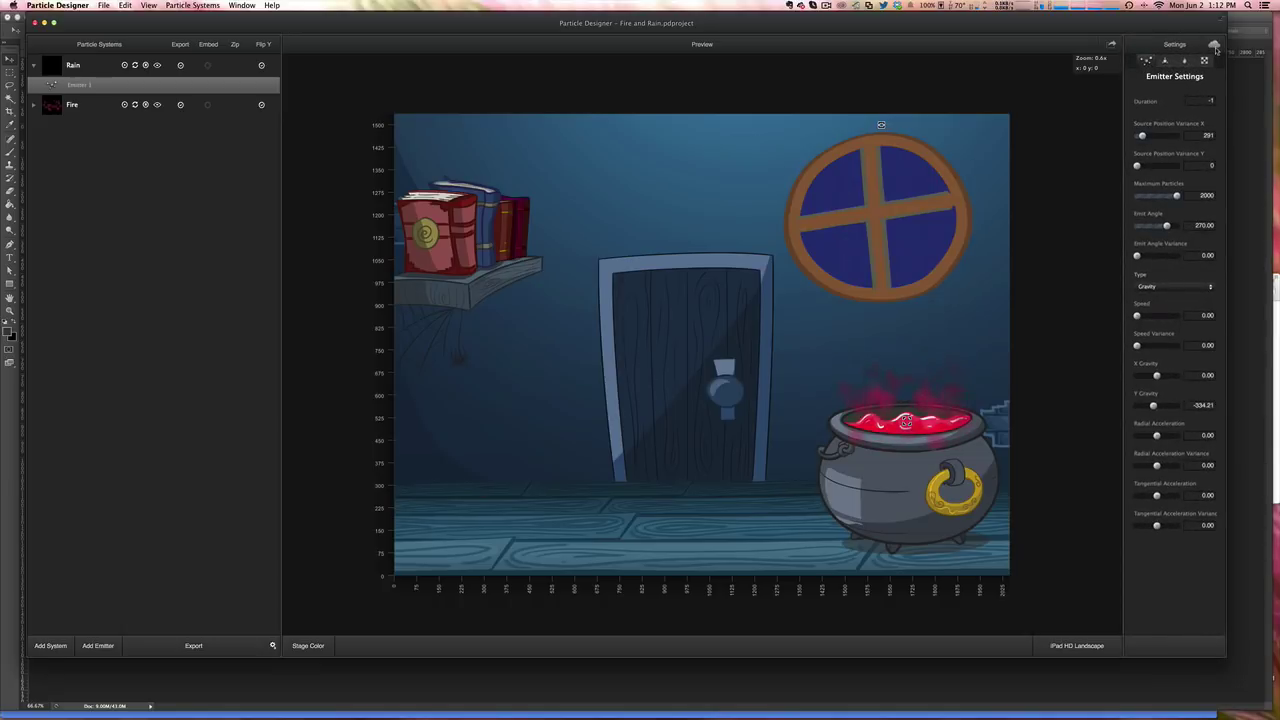
pyautogui.click(1214, 47)
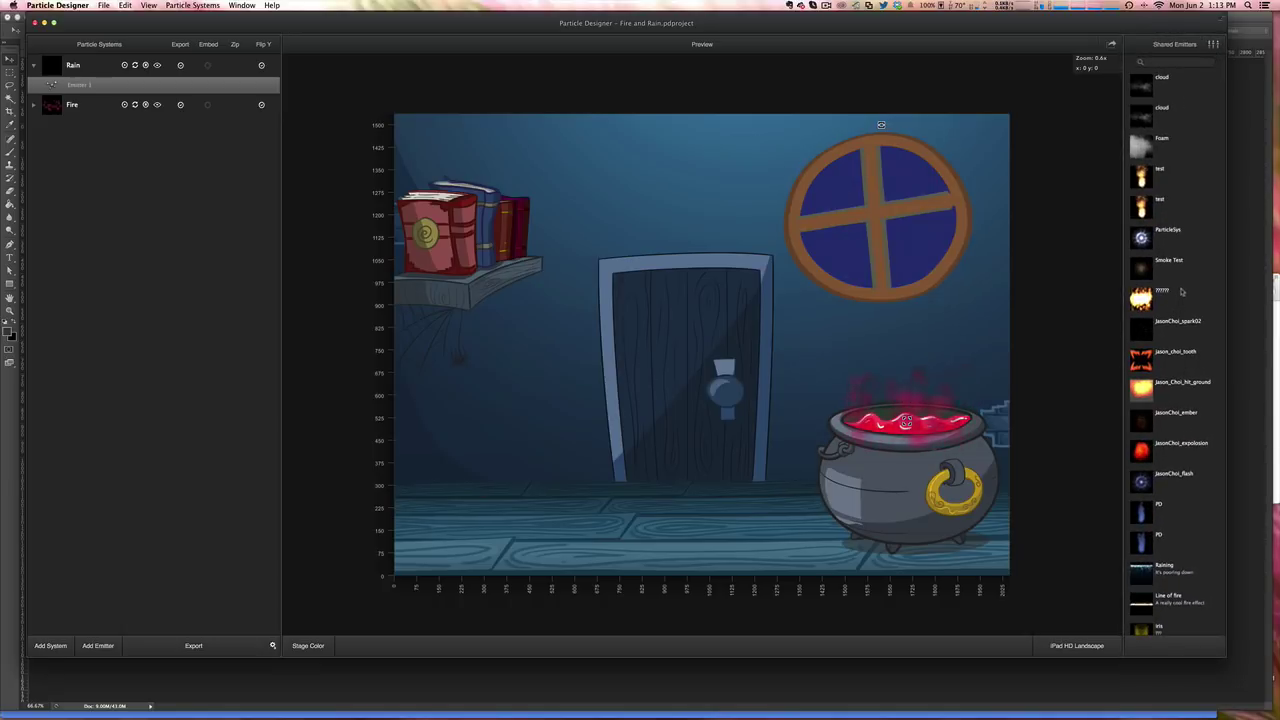
pyautogui.scroll(-8, 1182, 291)
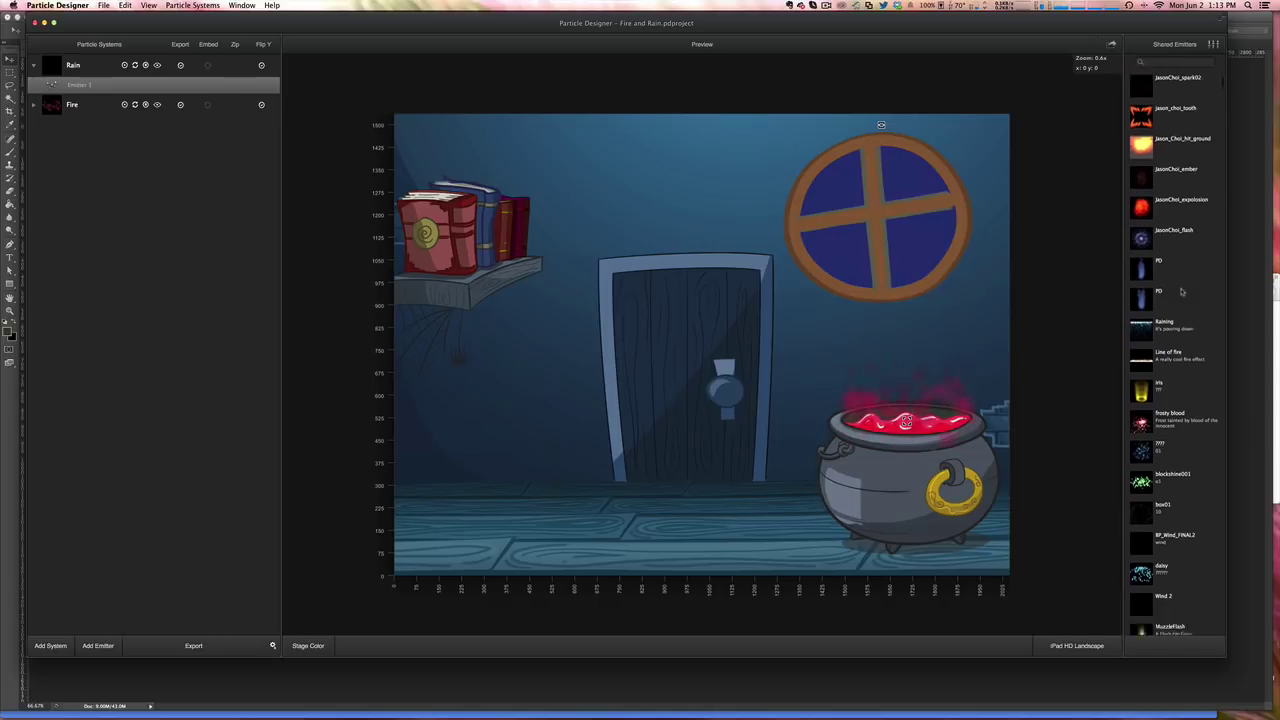
pyautogui.scroll(-12, 1182, 291)
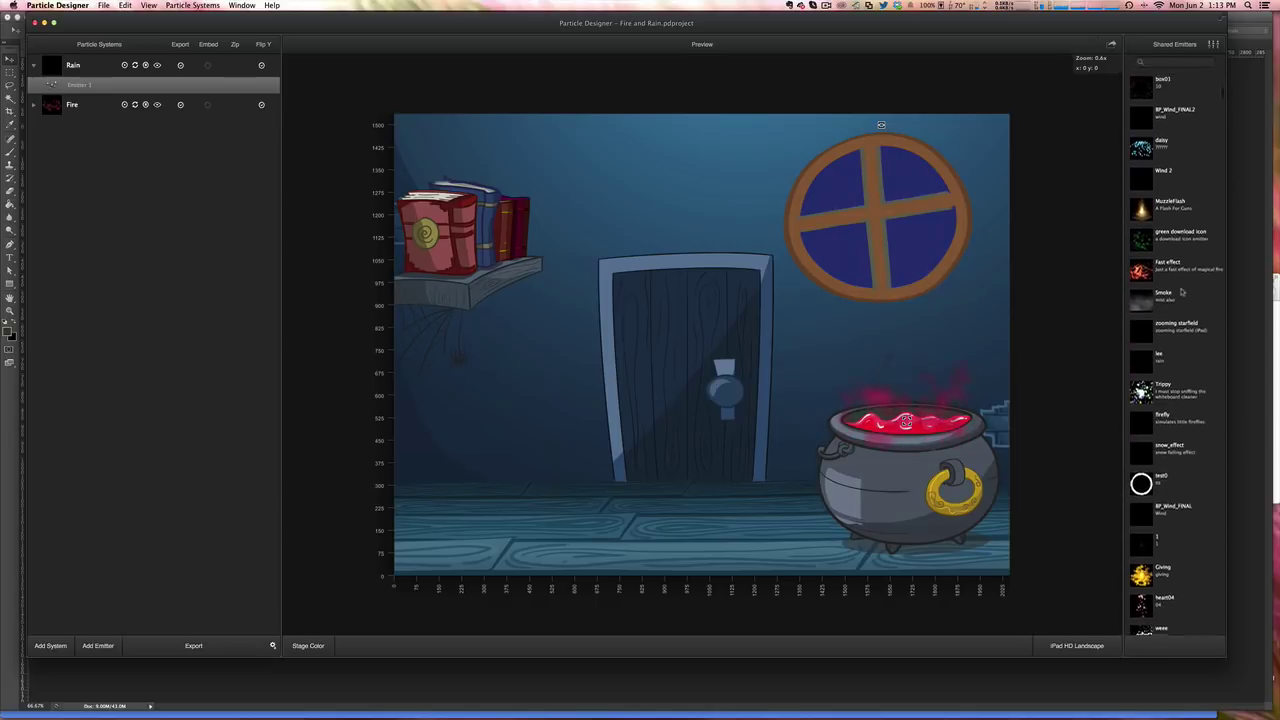
pyautogui.scroll(16, 1183, 292)
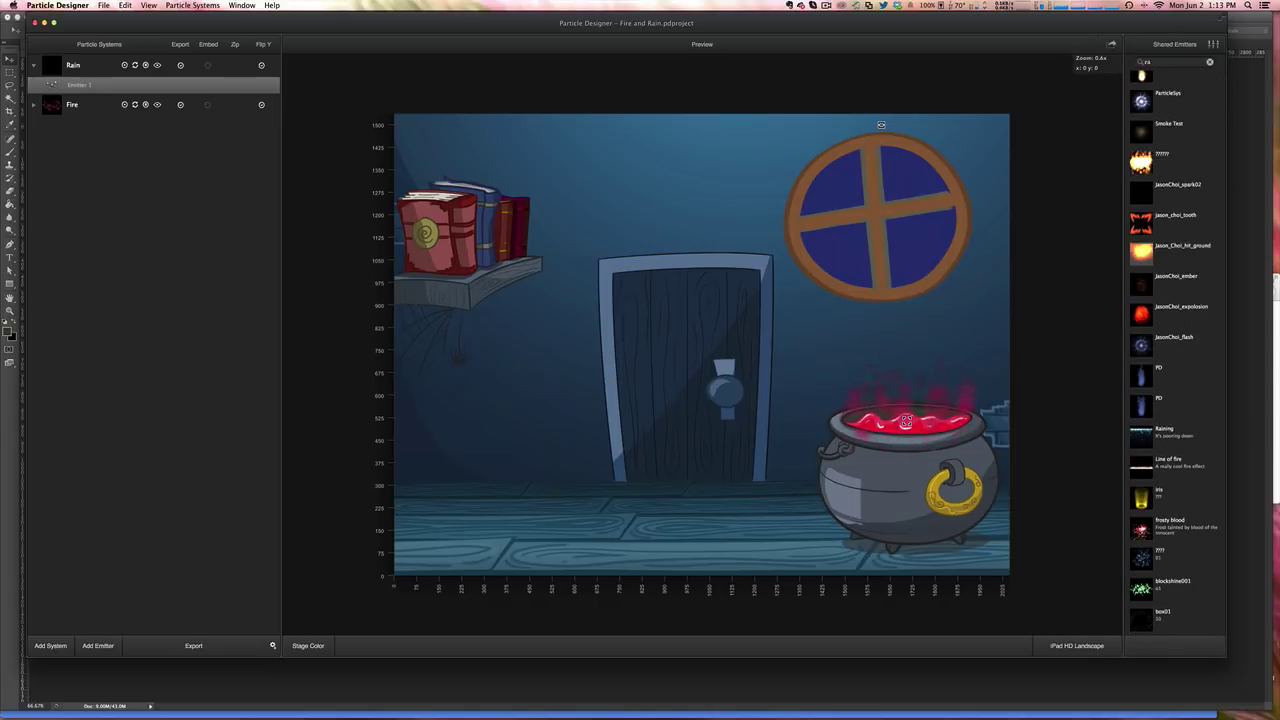
pyautogui.write('in')
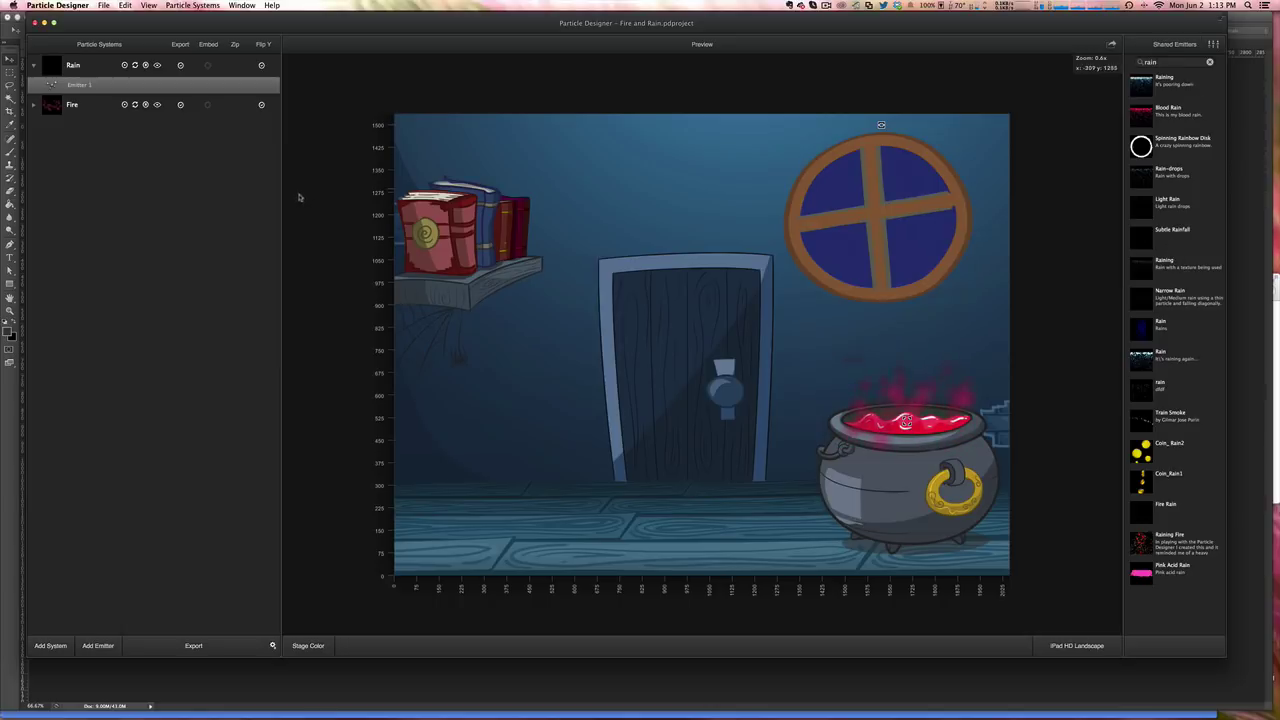
# Add a second emitter to the Rain system, then remove it again
pyautogui.click(40, 569)
pyautogui.click(98, 645)
pyautogui.click(141, 103)
pyautogui.rightClick(141, 103)
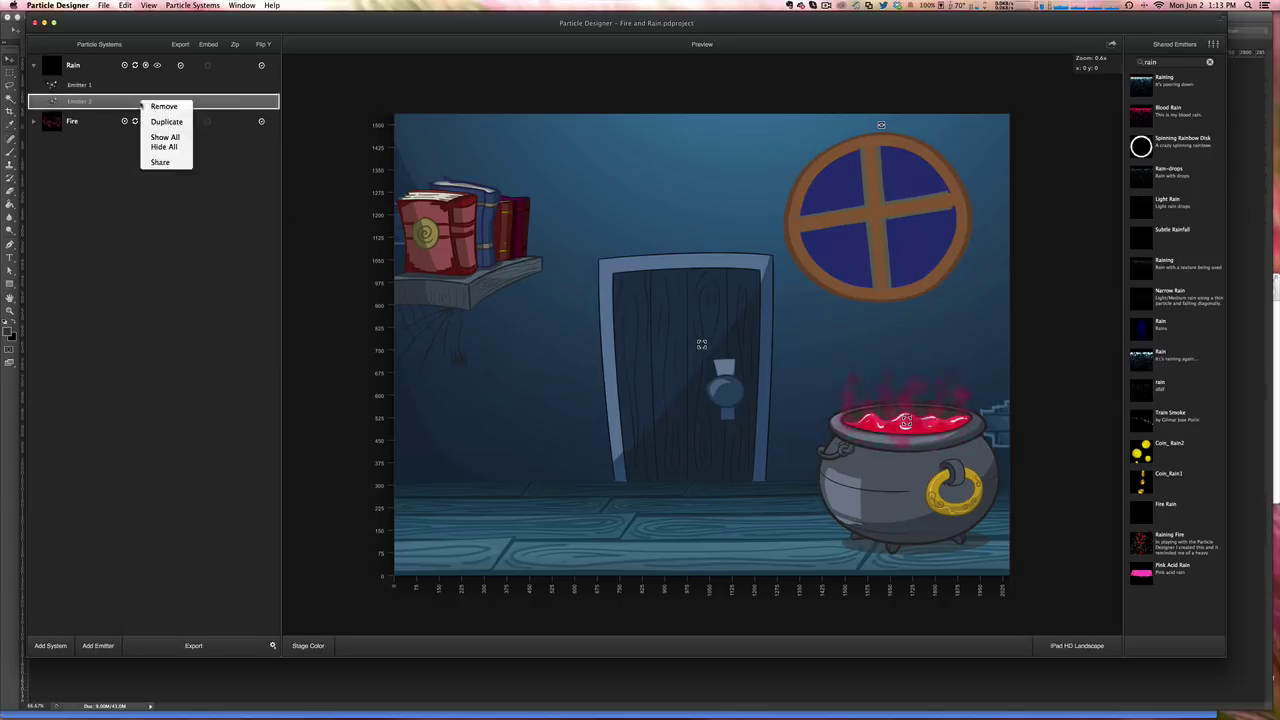
pyautogui.click(162, 107)
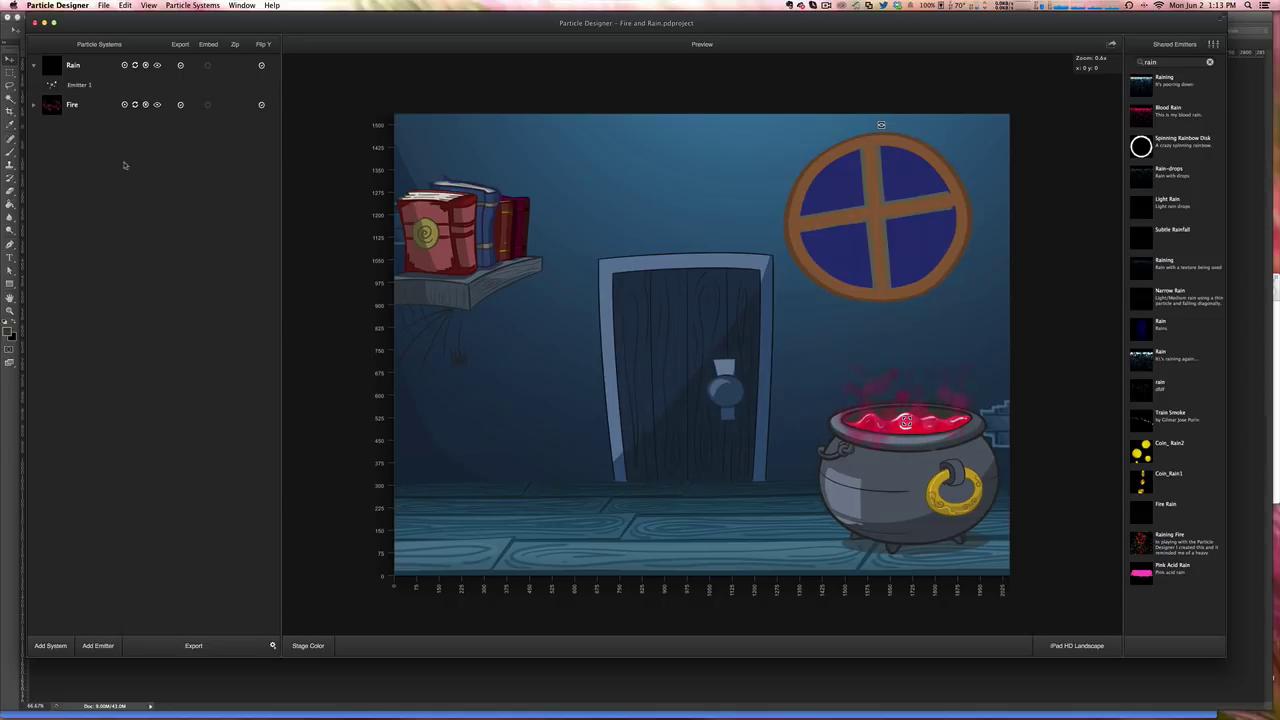
# Add a new system on the bookshelf's right edge, preview Coin_Rain2 then Coin_Rain1, and duplicate Untitled 4
pyautogui.click(50, 646)
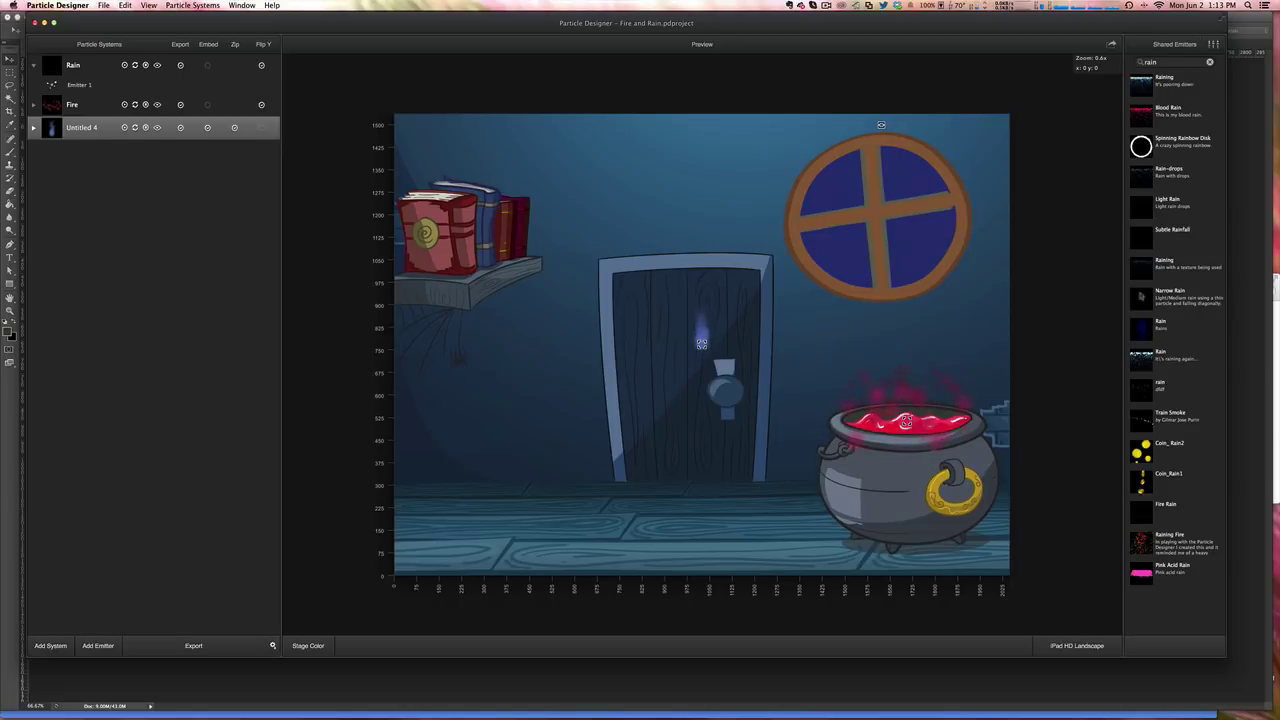
pyautogui.moveTo(701, 357); pyautogui.dragTo(443, 185)
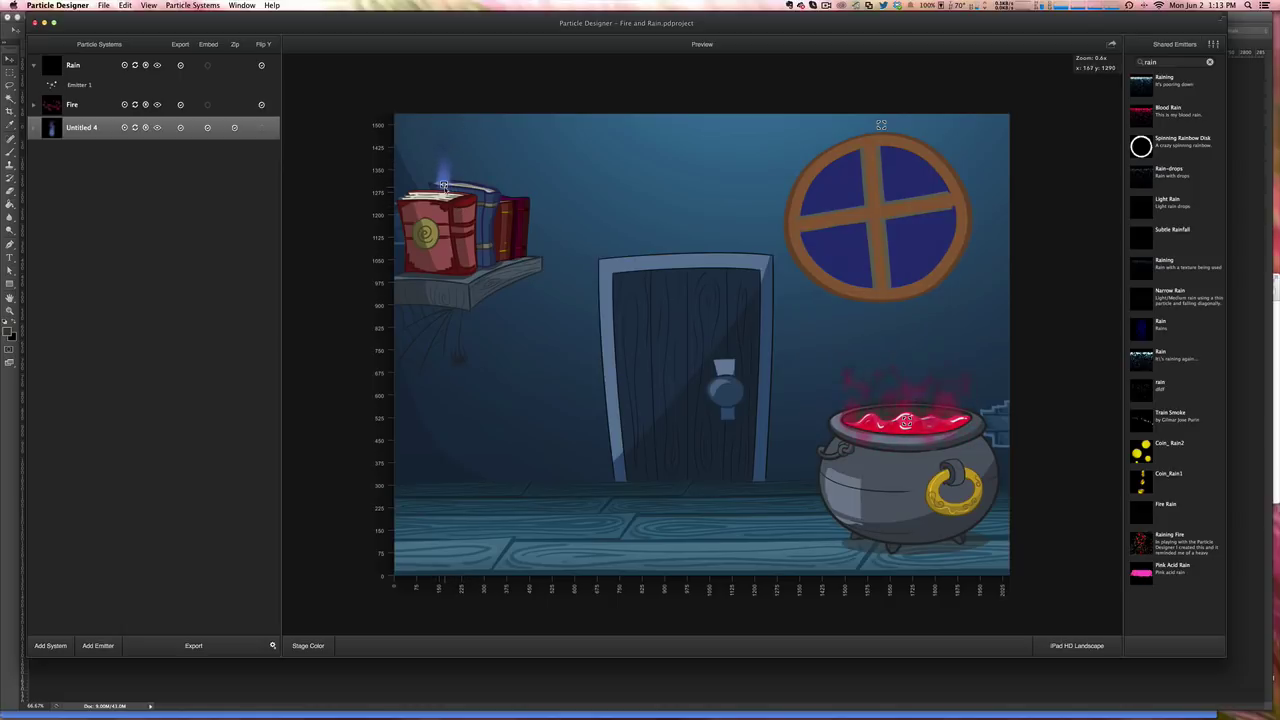
pyautogui.moveTo(443, 186); pyautogui.dragTo(536, 256)
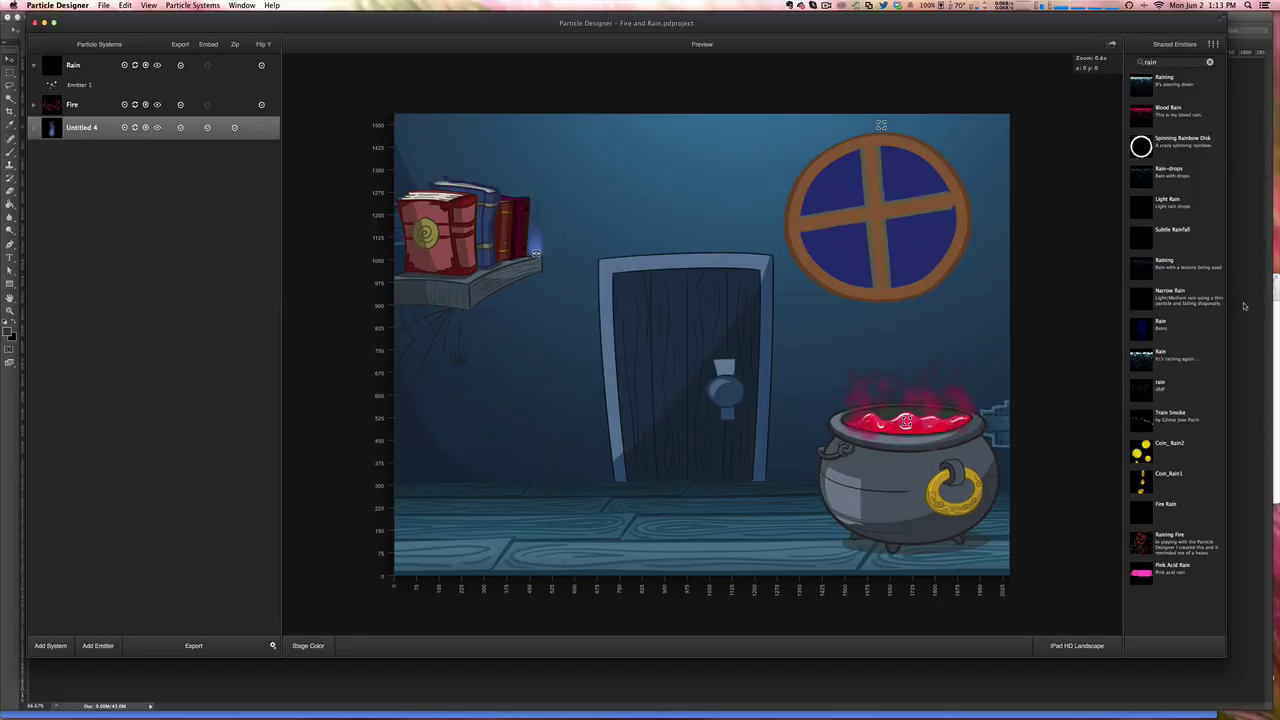
pyautogui.click(1170, 451)
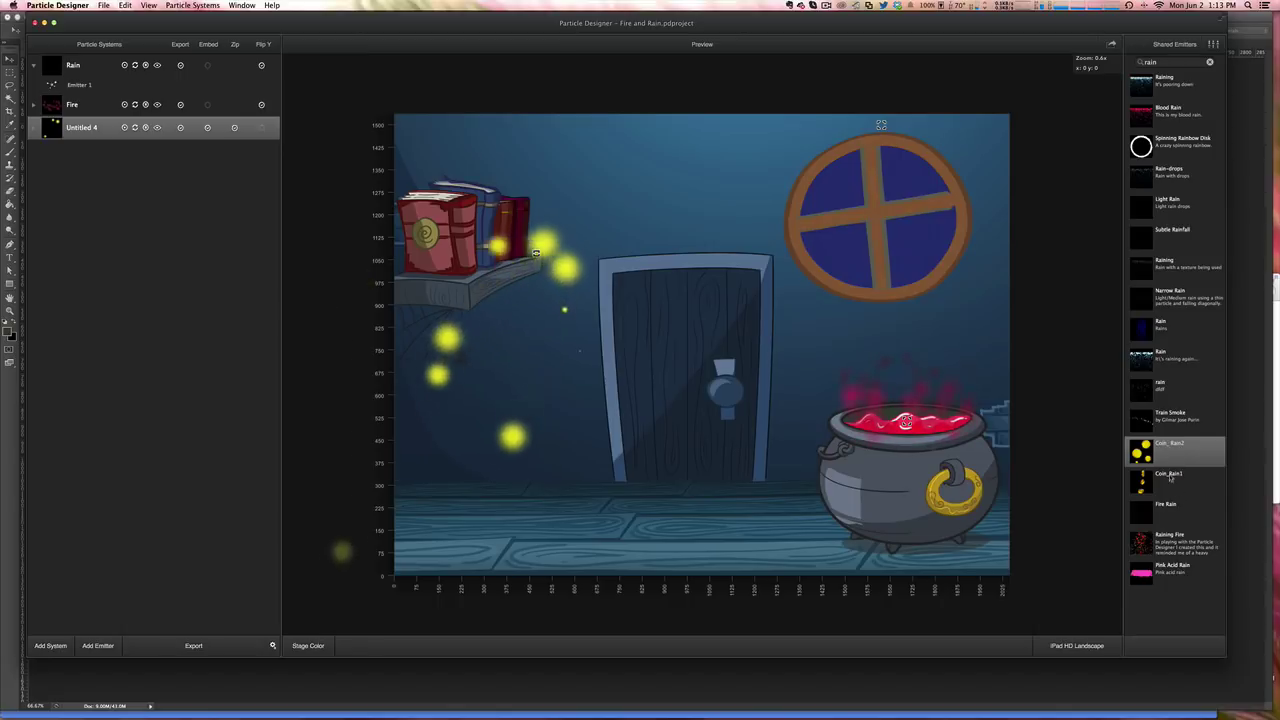
pyautogui.click(1170, 478)
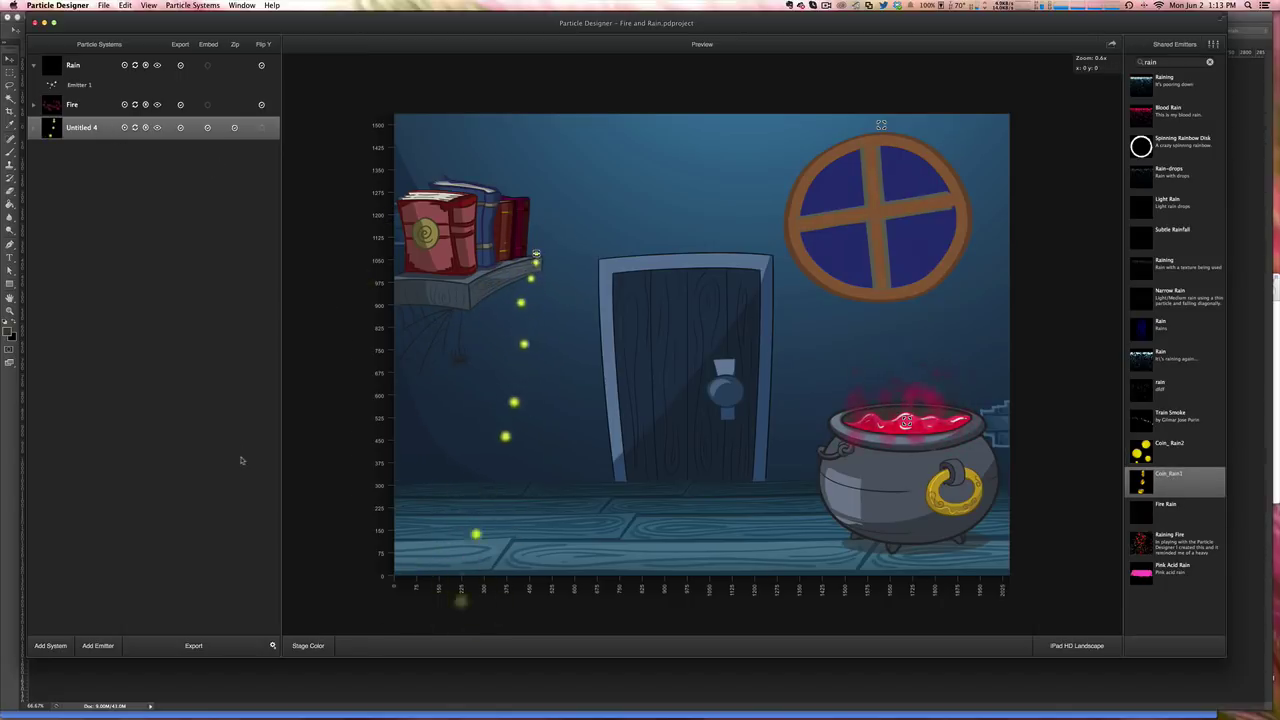
pyautogui.rightClick(111, 131)
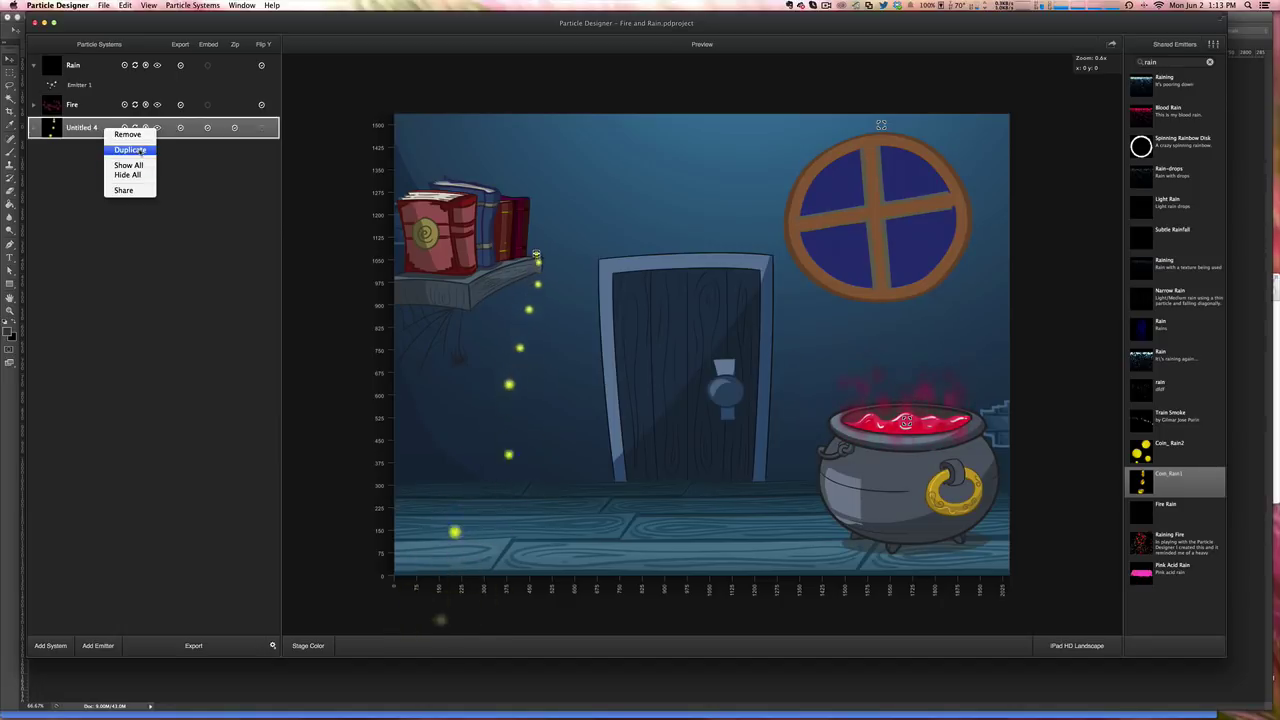
pyautogui.click(141, 150)
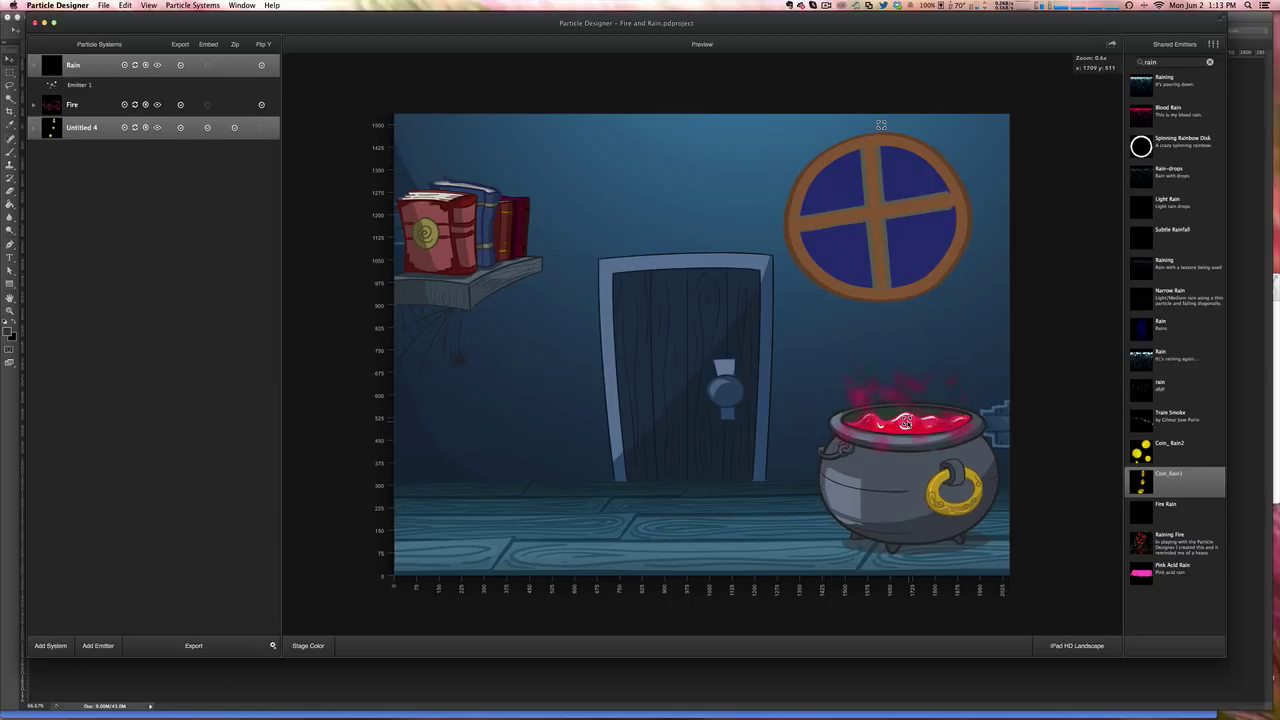
# Set the Fire system's Source Position Variance X back to 206 after trying wider spreads
pyautogui.click(1215, 46)
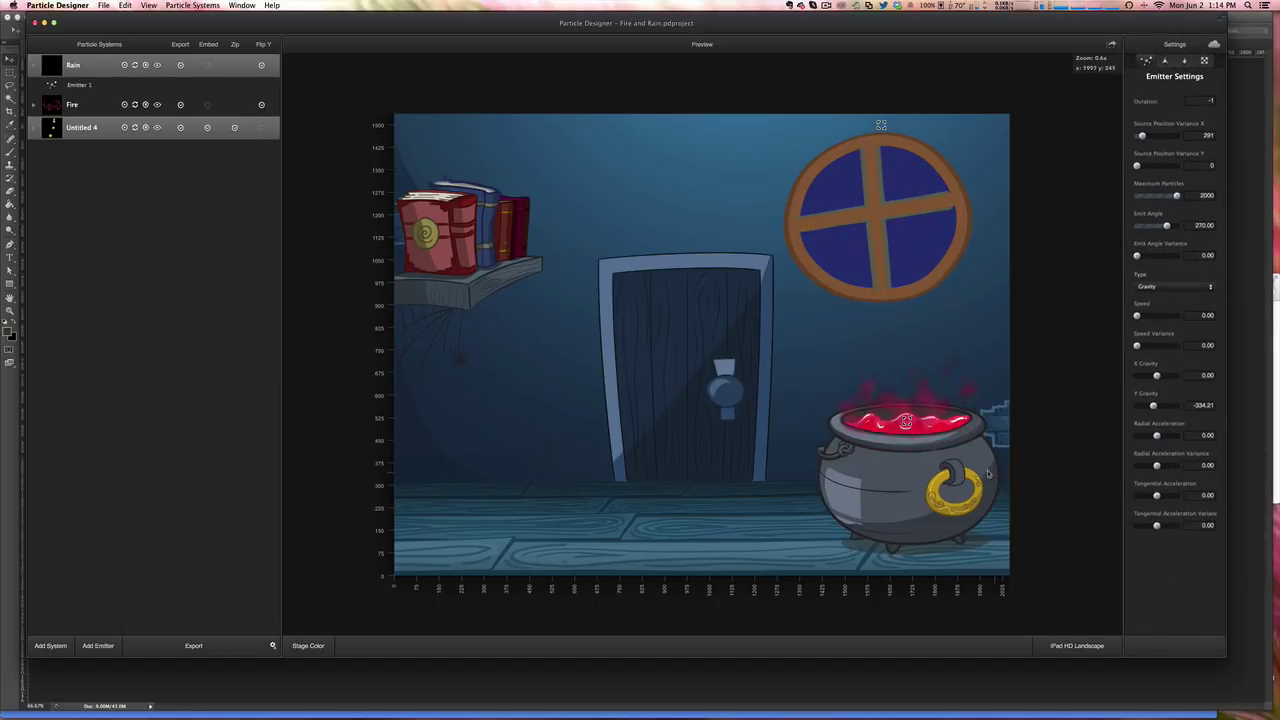
pyautogui.click(906, 423)
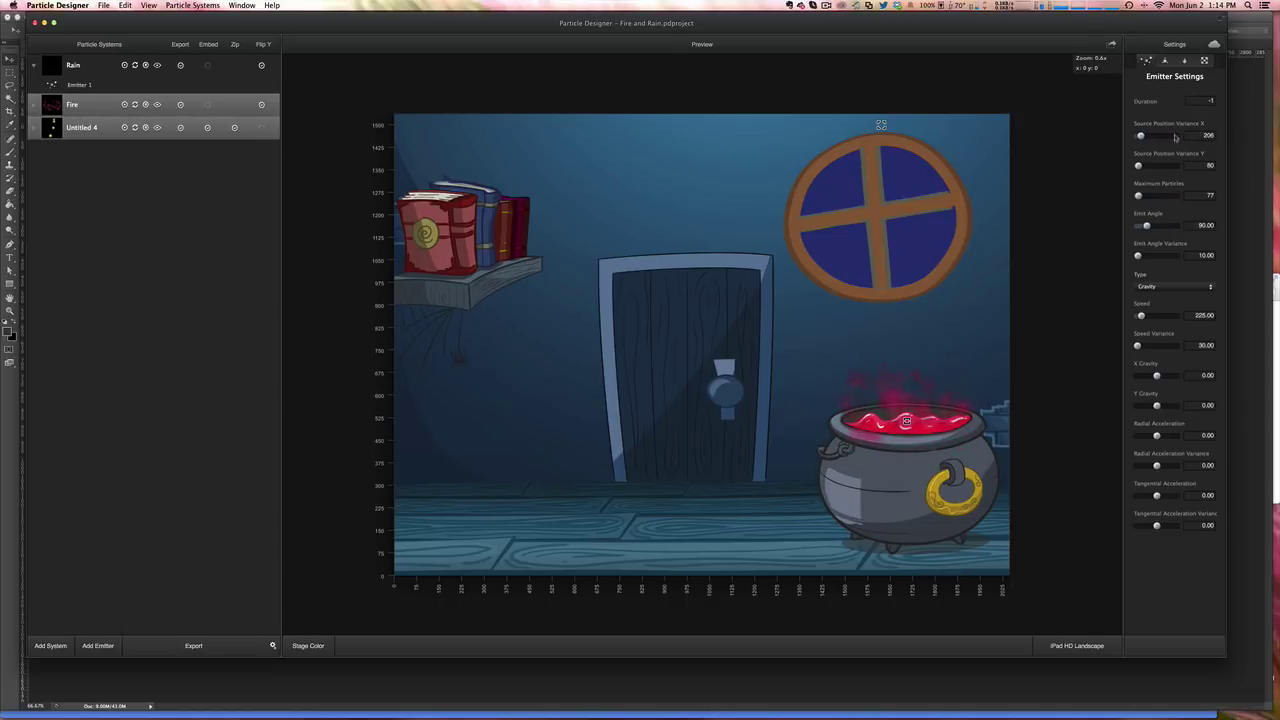
pyautogui.moveTo(1141, 136); pyautogui.dragTo(1158, 136)
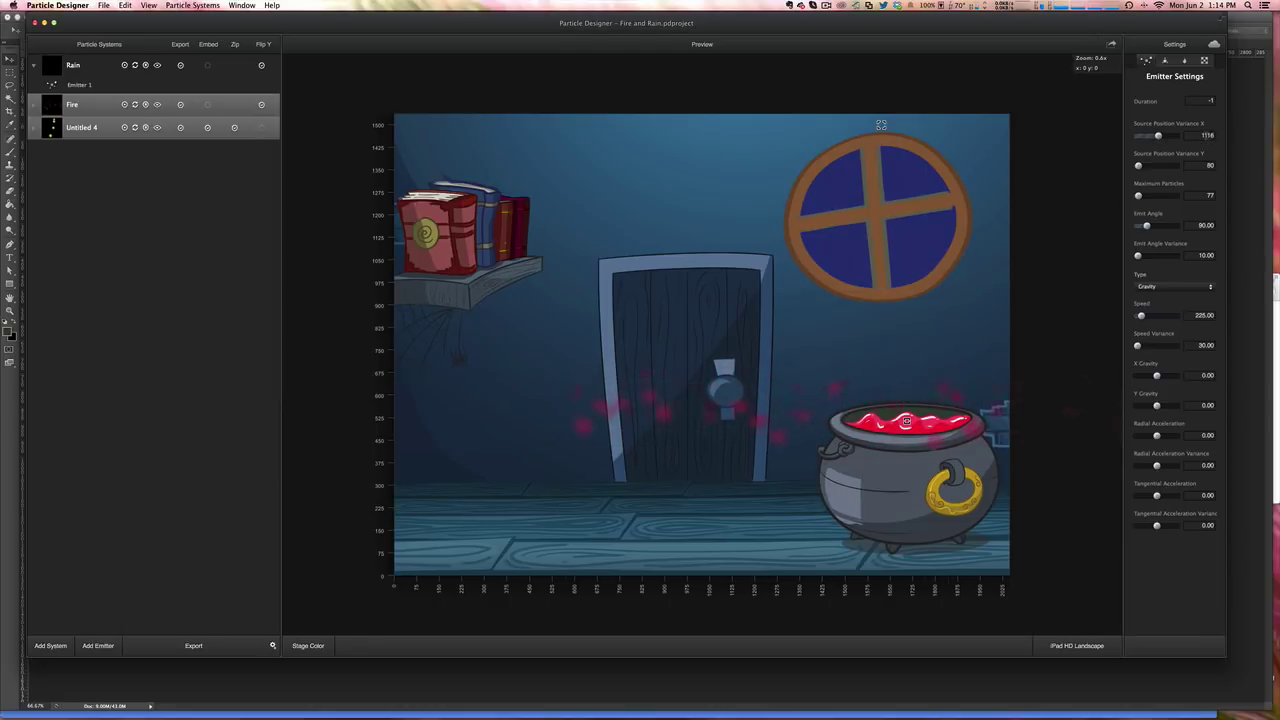
pyautogui.moveTo(1158, 136); pyautogui.dragTo(1144, 136)
pyautogui.doubleClick(1205, 135)
pyautogui.write('206')
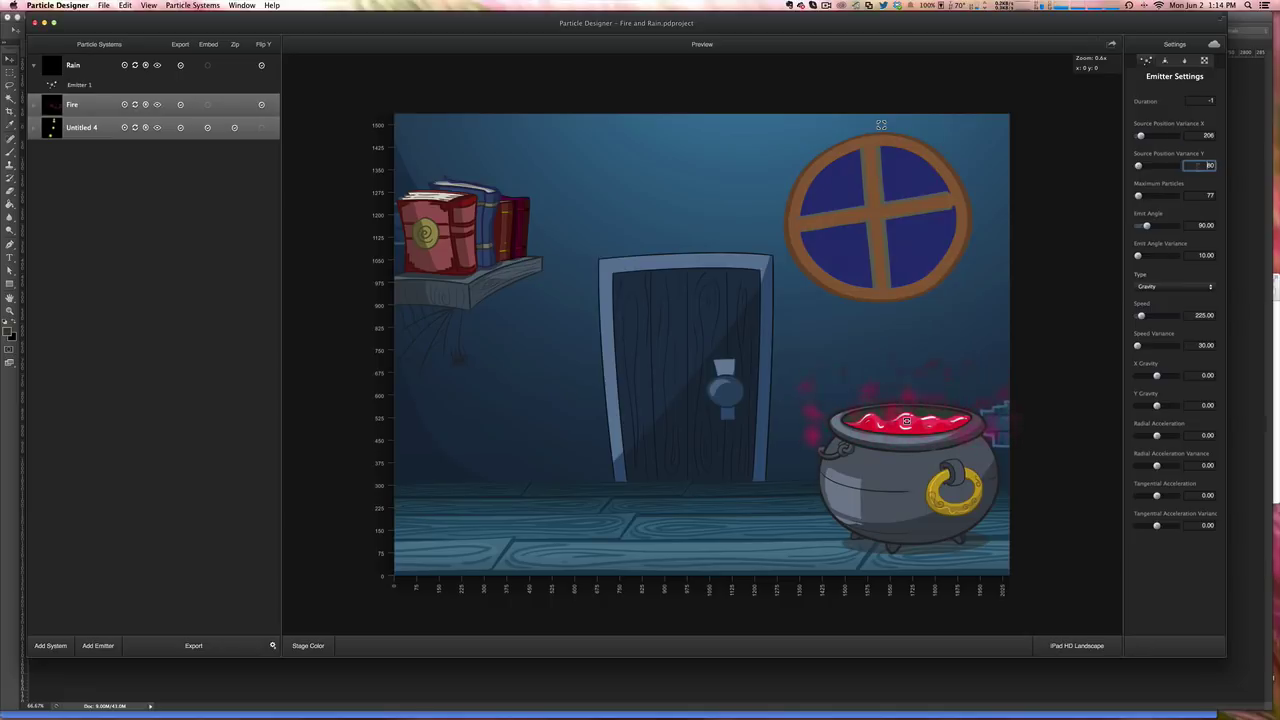
pyautogui.press('Tab')
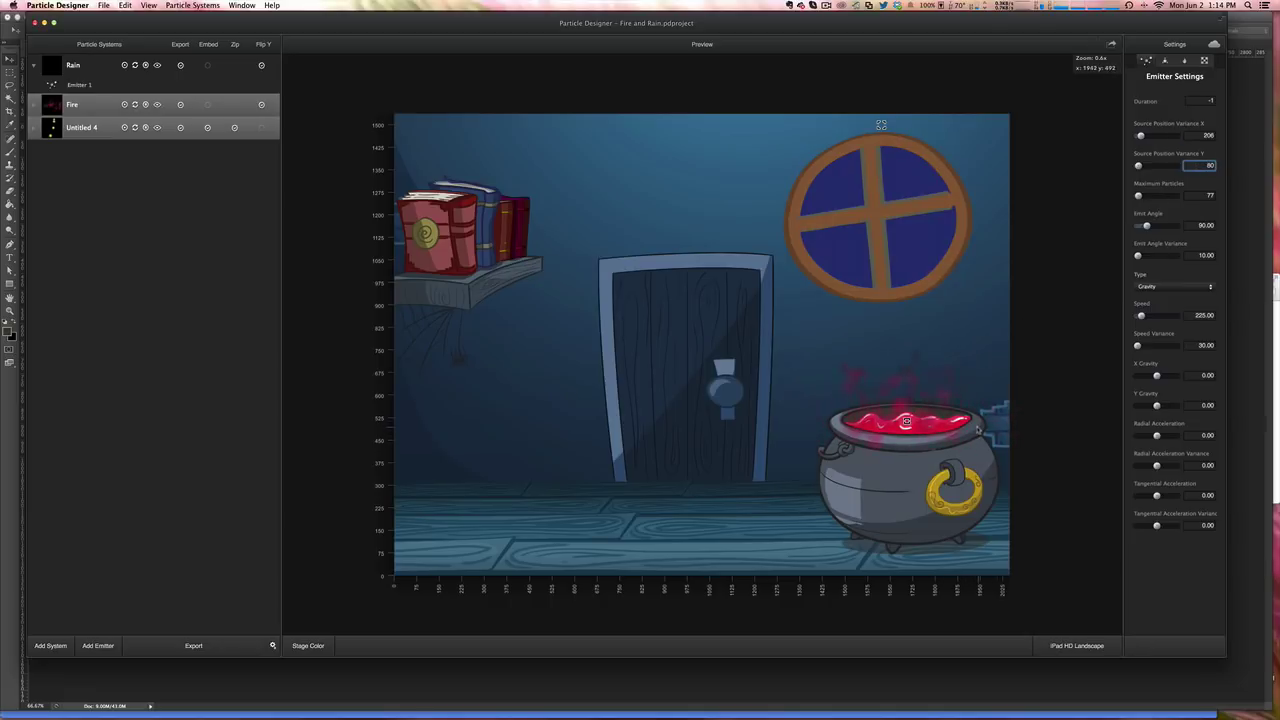
# Remove the Untitled 4 system from the Particle Systems list
pyautogui.click(99, 127)
pyautogui.rightClick(97, 128)
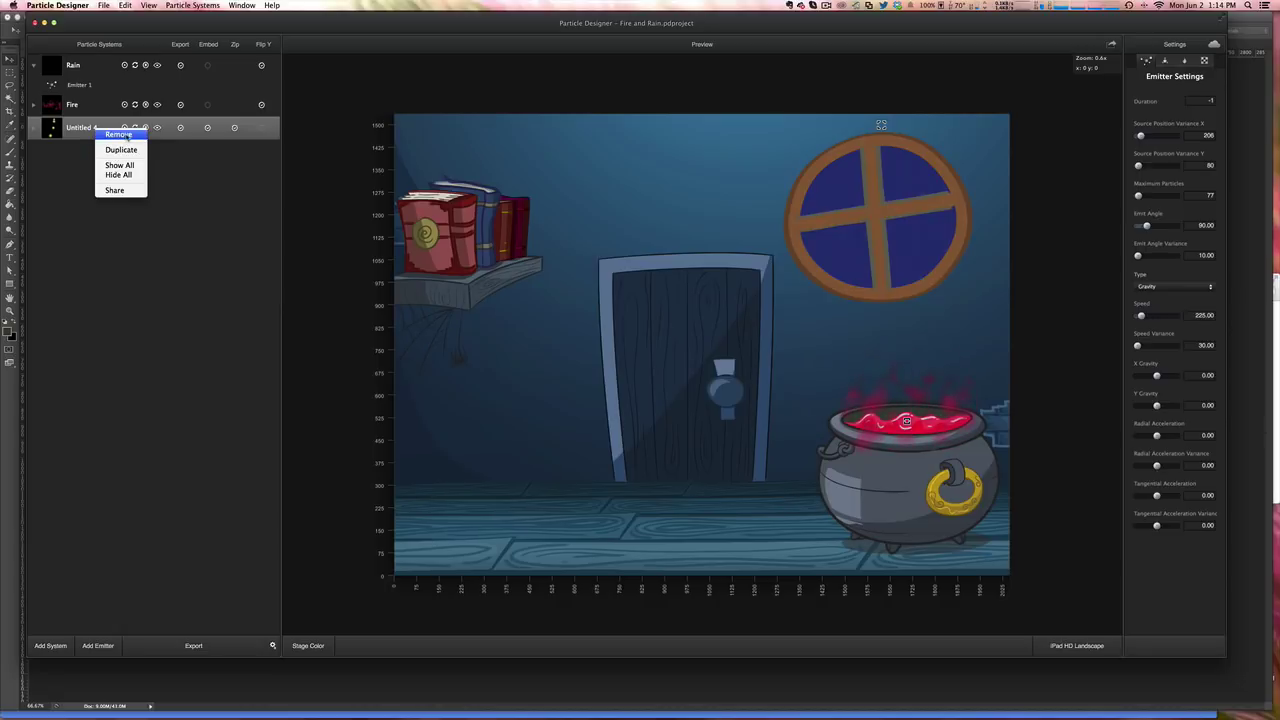
pyautogui.click(115, 139)
pyautogui.rightClick(79, 129)
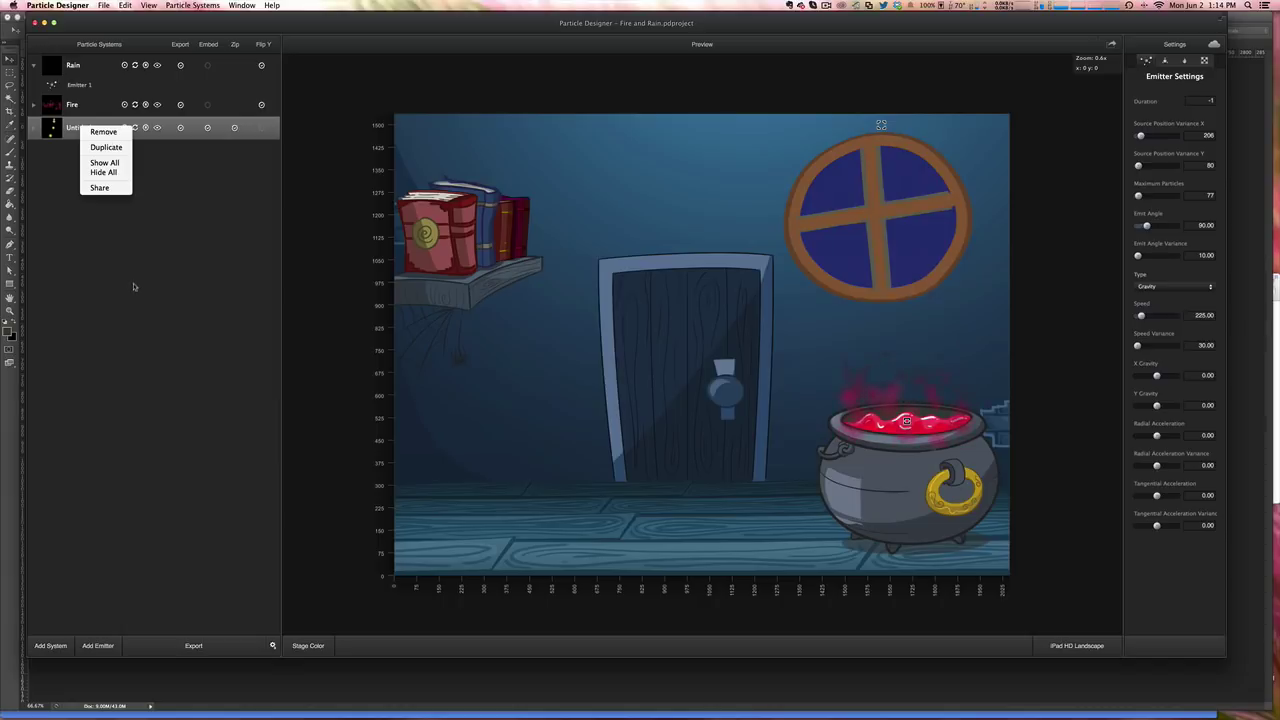
pyautogui.click(100, 206)
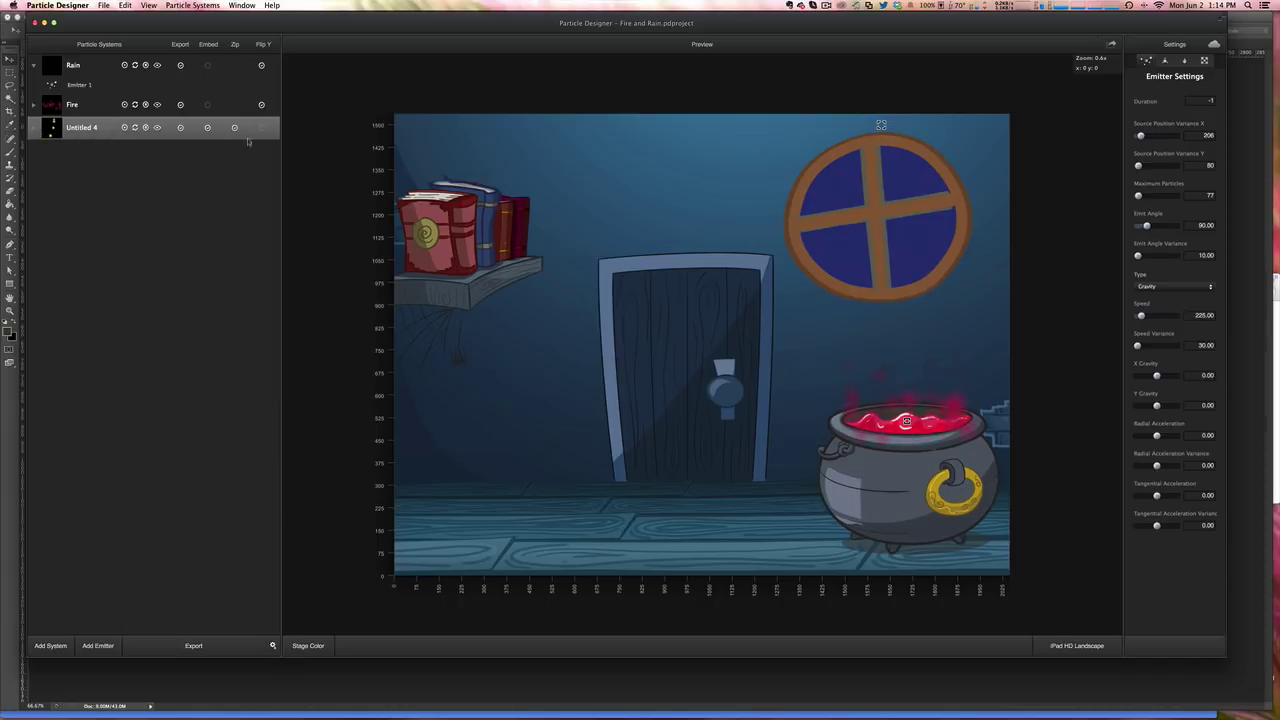
pyautogui.rightClick(108, 130)
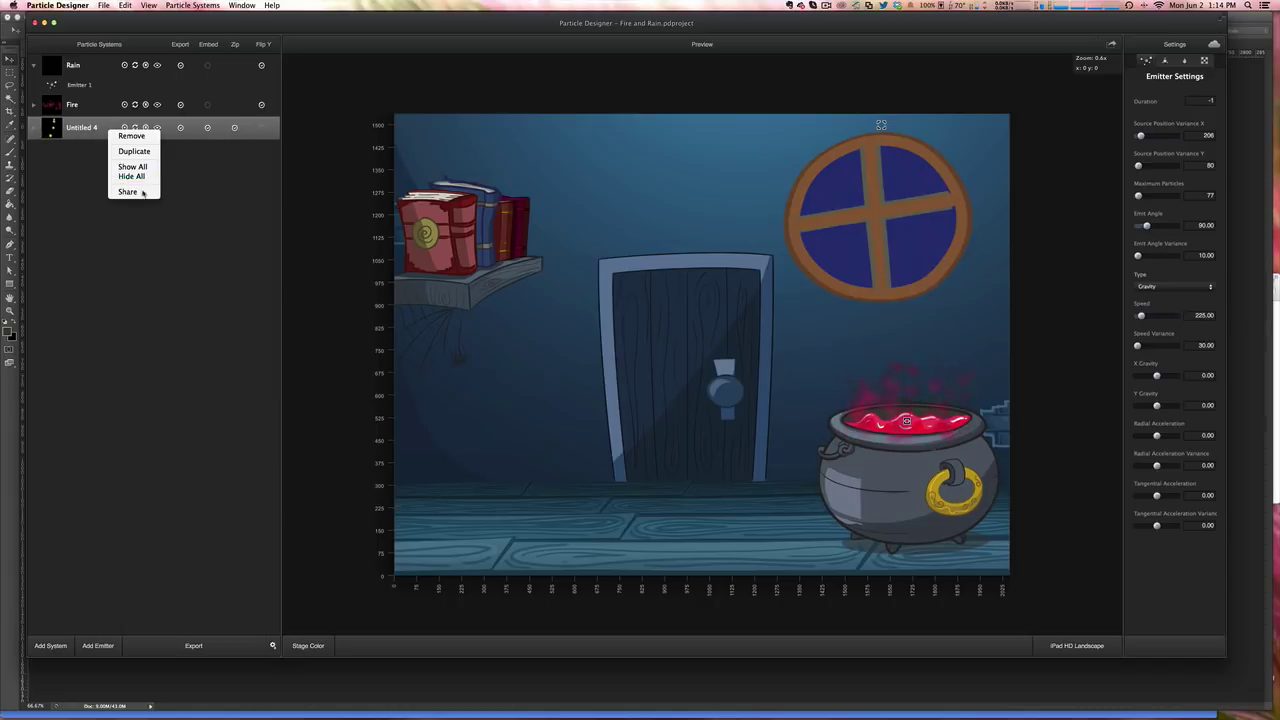
pyautogui.click(138, 137)
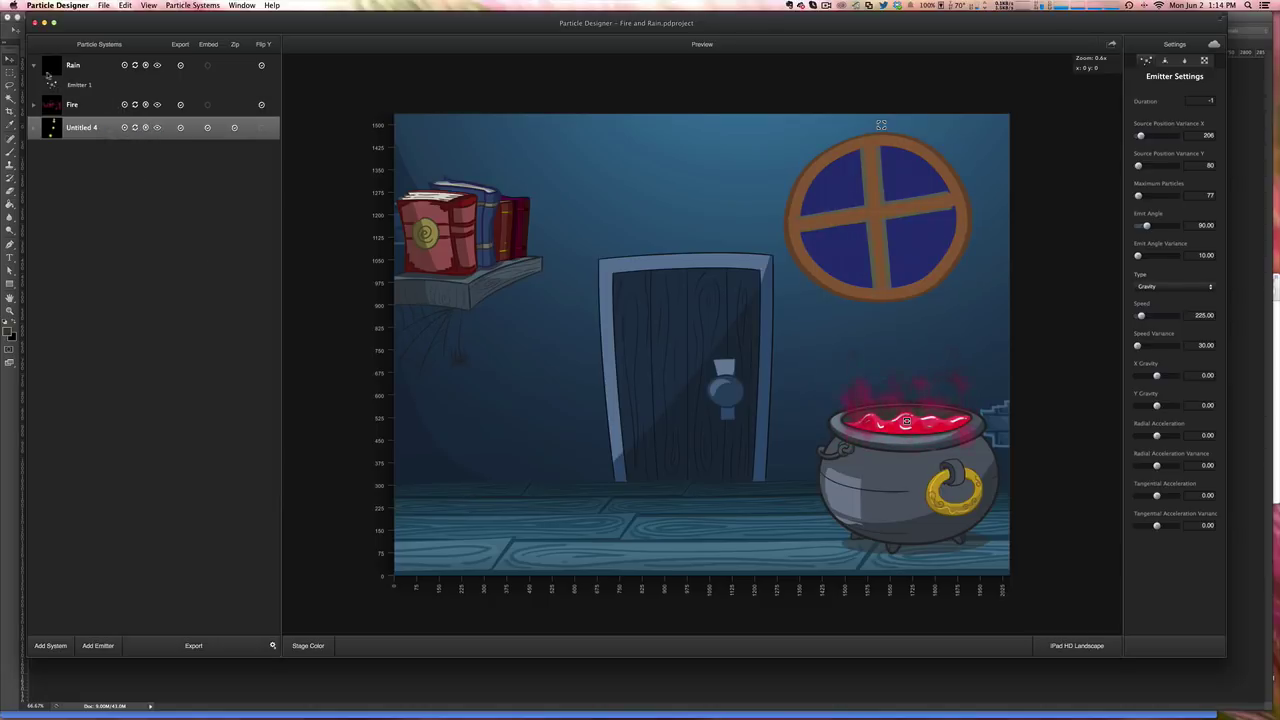
# Check the remaining Rain and Fire systems, leaving both collapsed
pyautogui.click(38, 67)
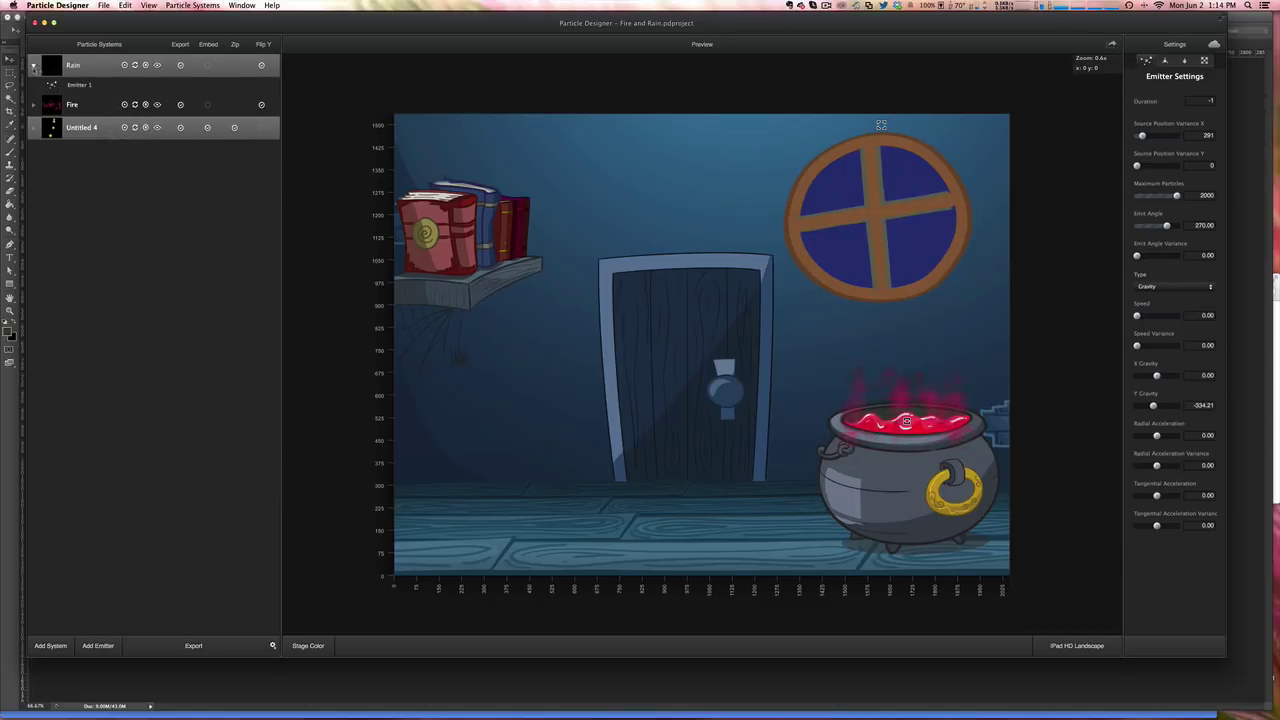
pyautogui.click(34, 66)
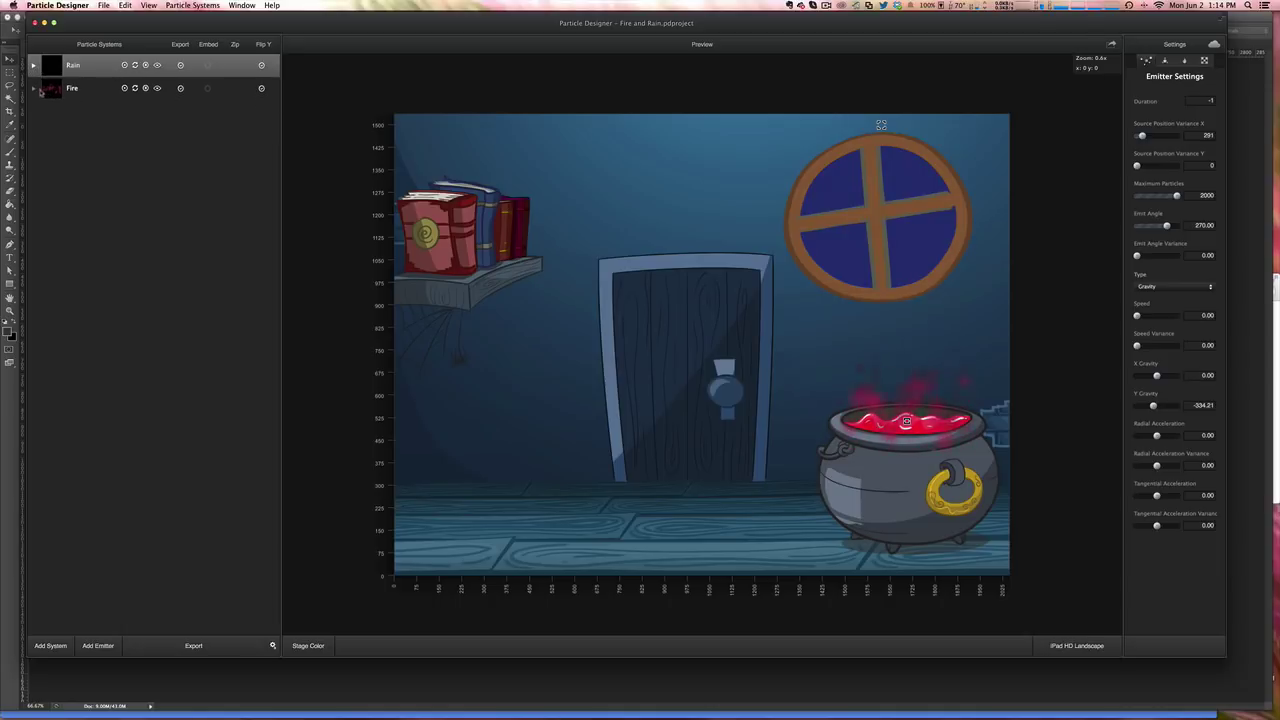
pyautogui.click(40, 92)
pyautogui.click(33, 89)
pyautogui.click(33, 89)
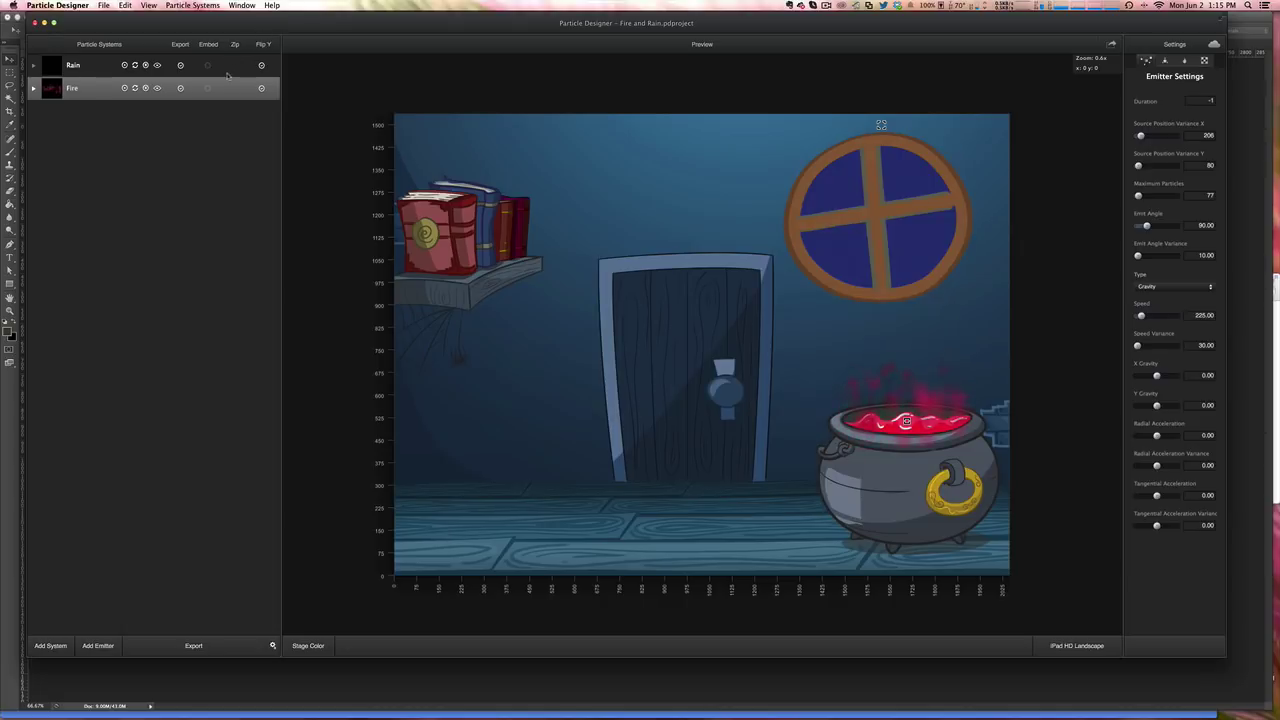
# Turn off embedding on the Rain system to match Fire, then export both systems
pyautogui.click(234, 66)
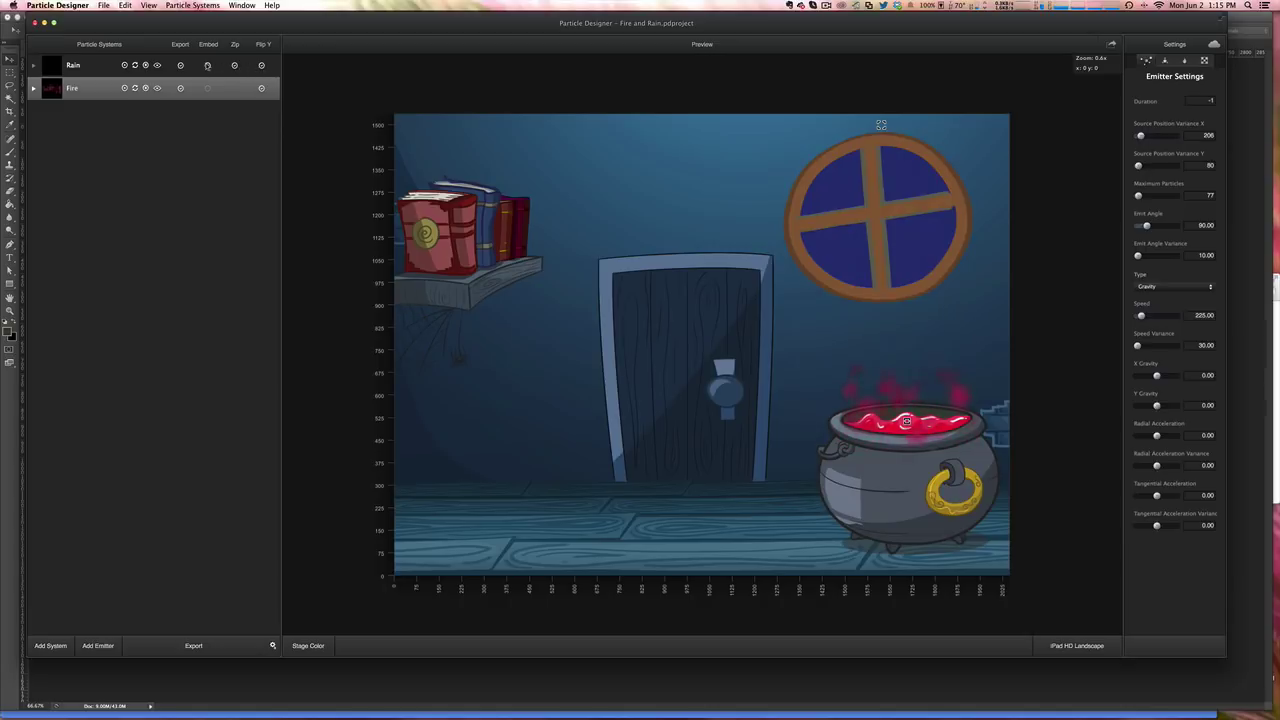
pyautogui.click(208, 66)
pyautogui.click(105, 68)
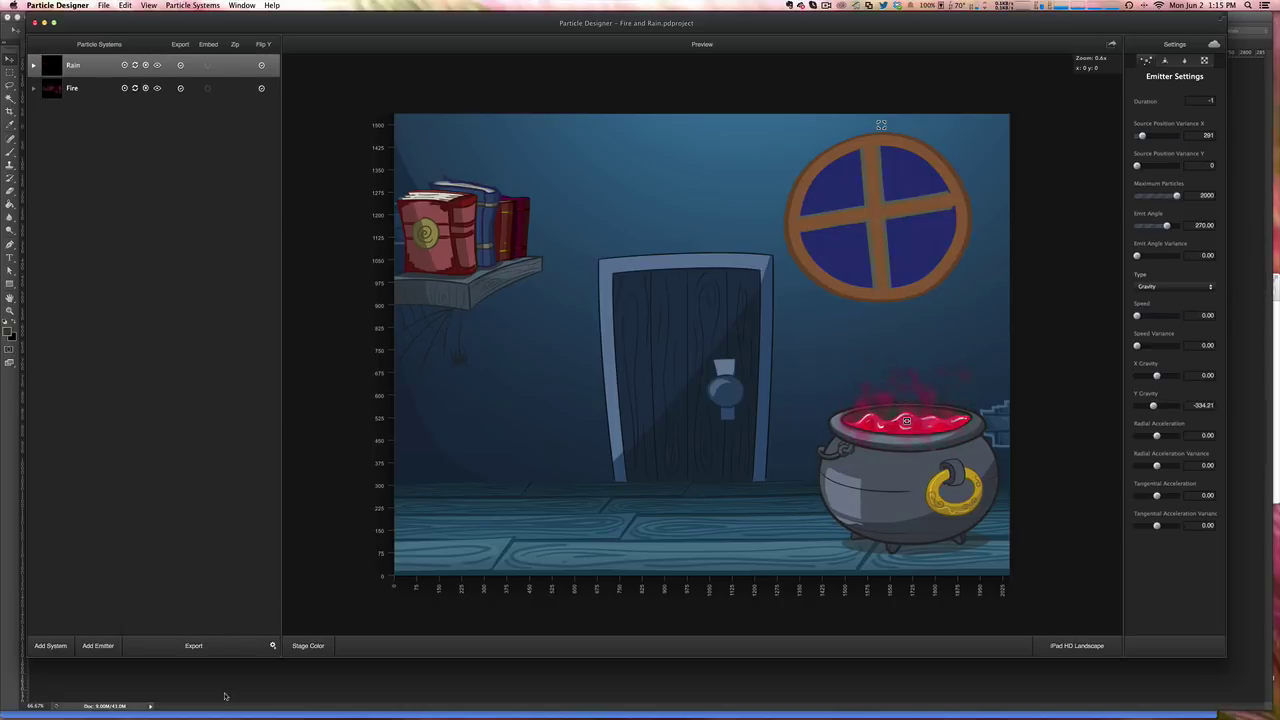
pyautogui.click(210, 649)
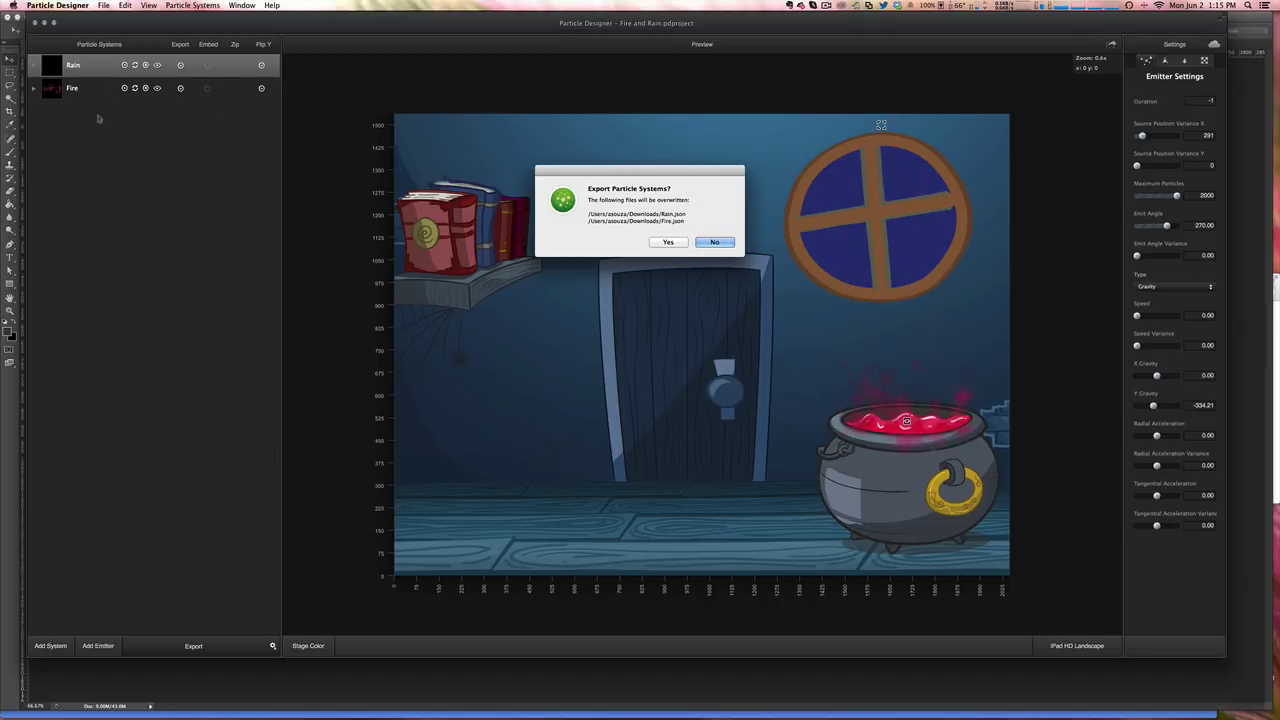
# Decline overwriting Rain.json and Fire.json, and keep the Rain system's name unchanged
pyautogui.click(701, 244)
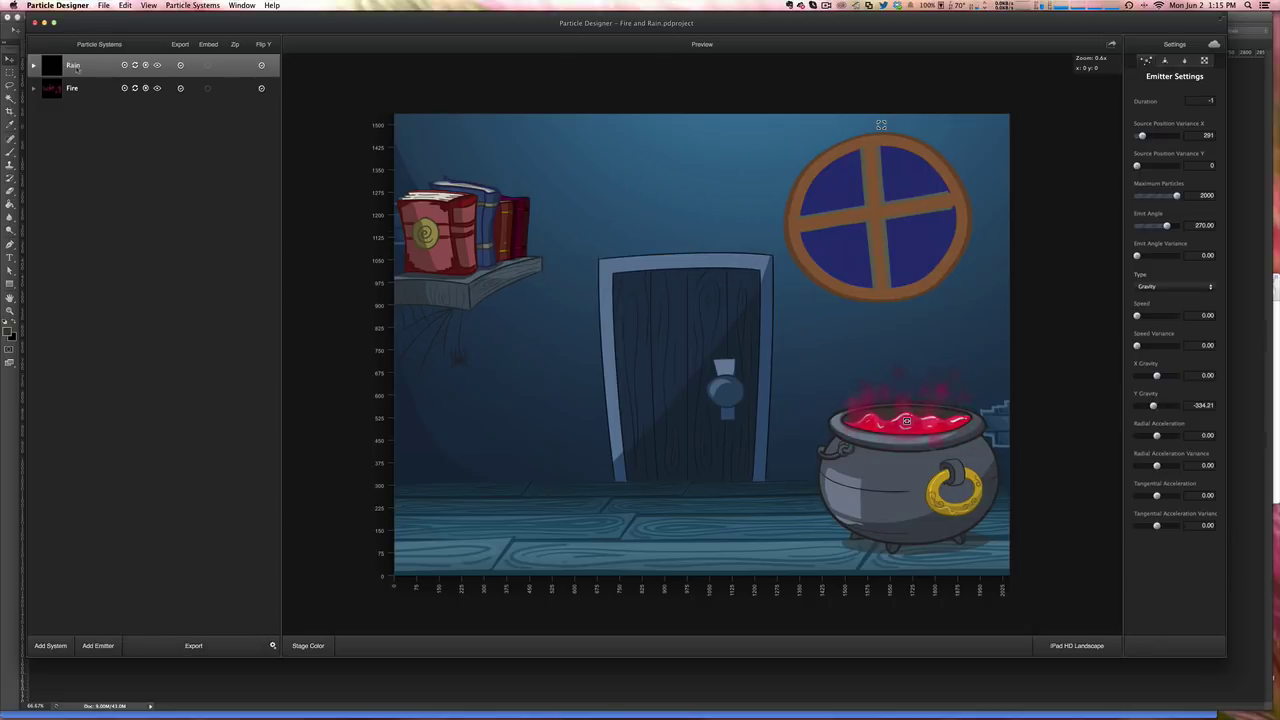
pyautogui.press('Down')
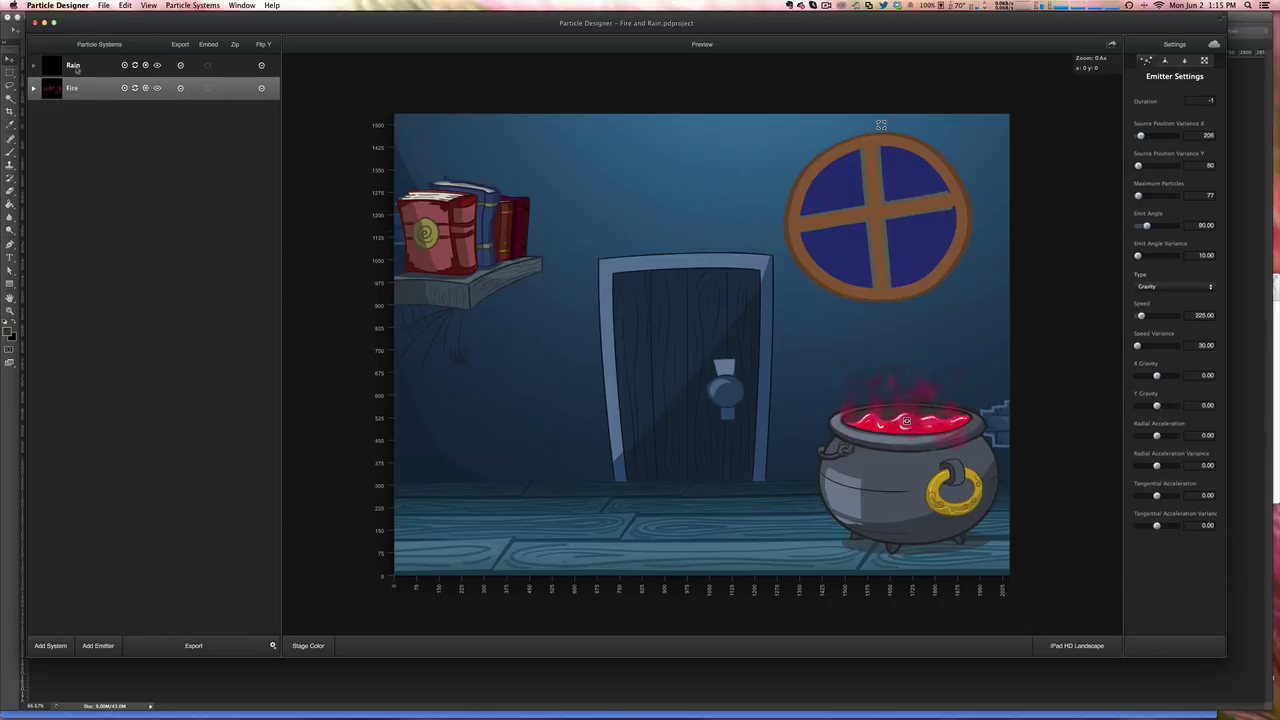
pyautogui.rightClick(76, 68)
pyautogui.click(49, 107)
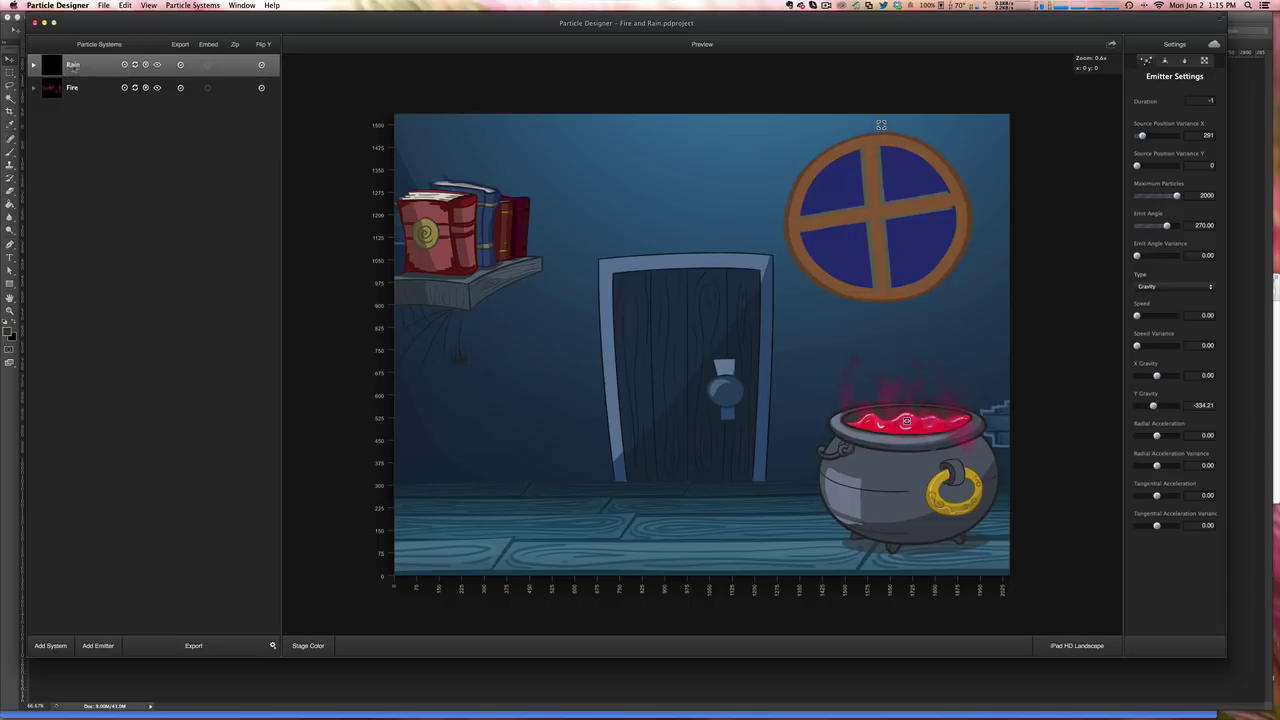
pyautogui.click(76, 68)
pyautogui.click(107, 169)
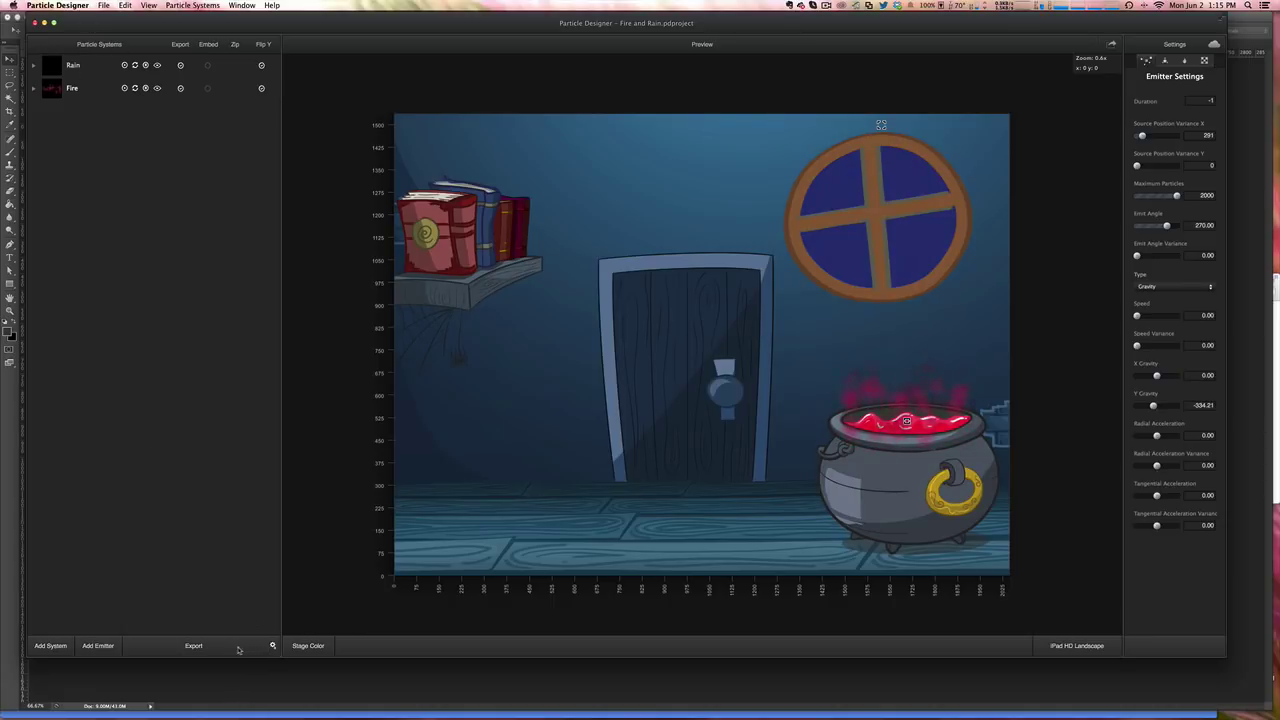
# Export Rain and Fire as JSON, overwriting the existing files in Downloads
pyautogui.click(273, 646)
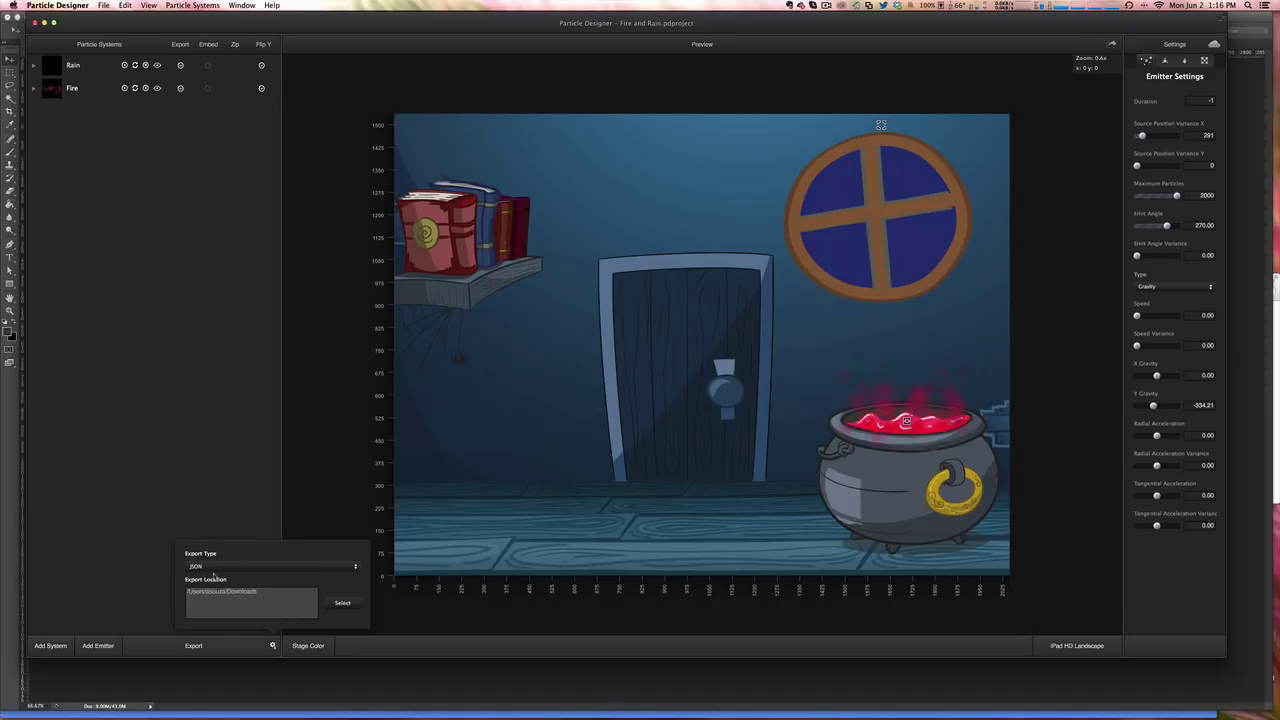
pyautogui.click(206, 641)
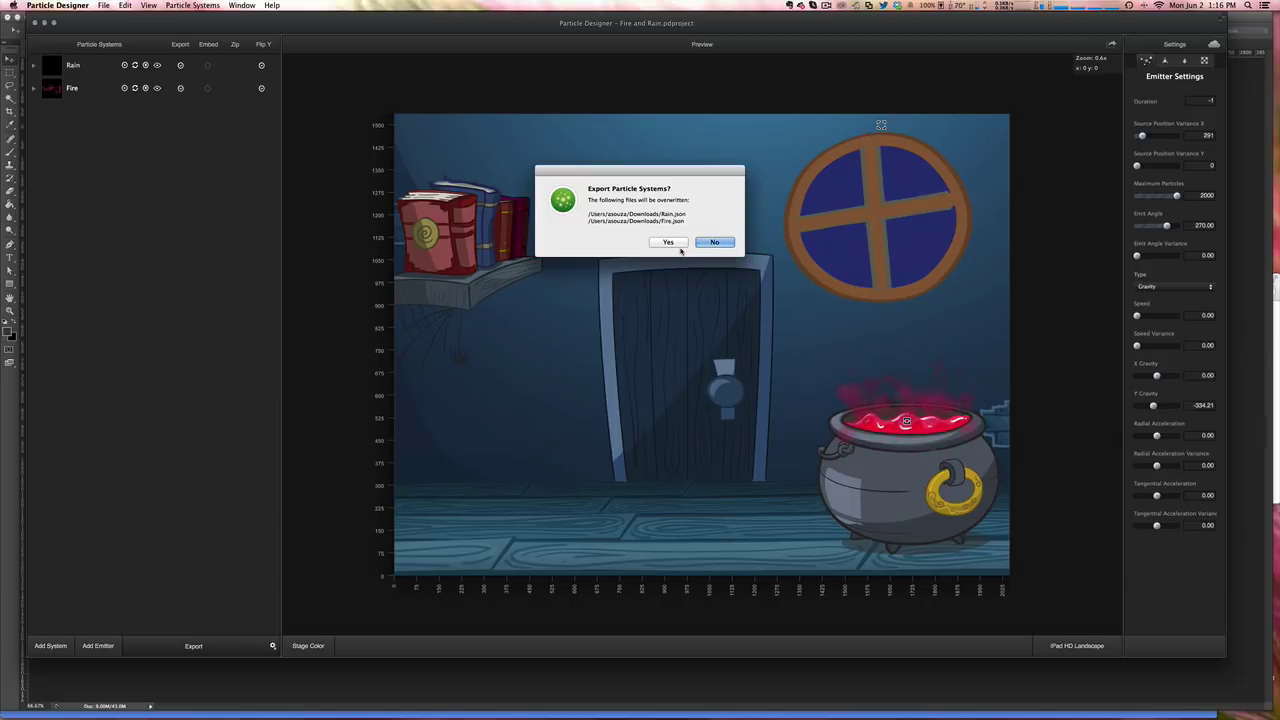
pyautogui.click(672, 243)
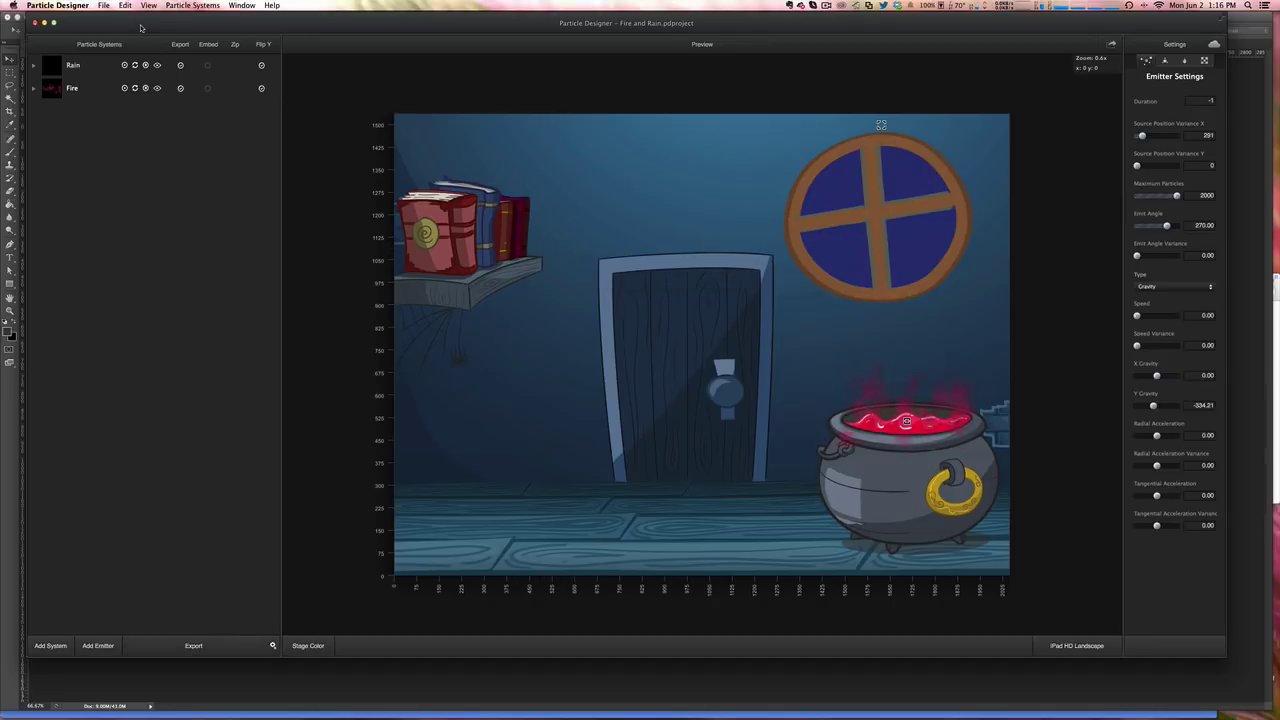
# Quit Particle Designer and show Kwik's Layers and Replacements in Photoshop
pyautogui.press('super+q')
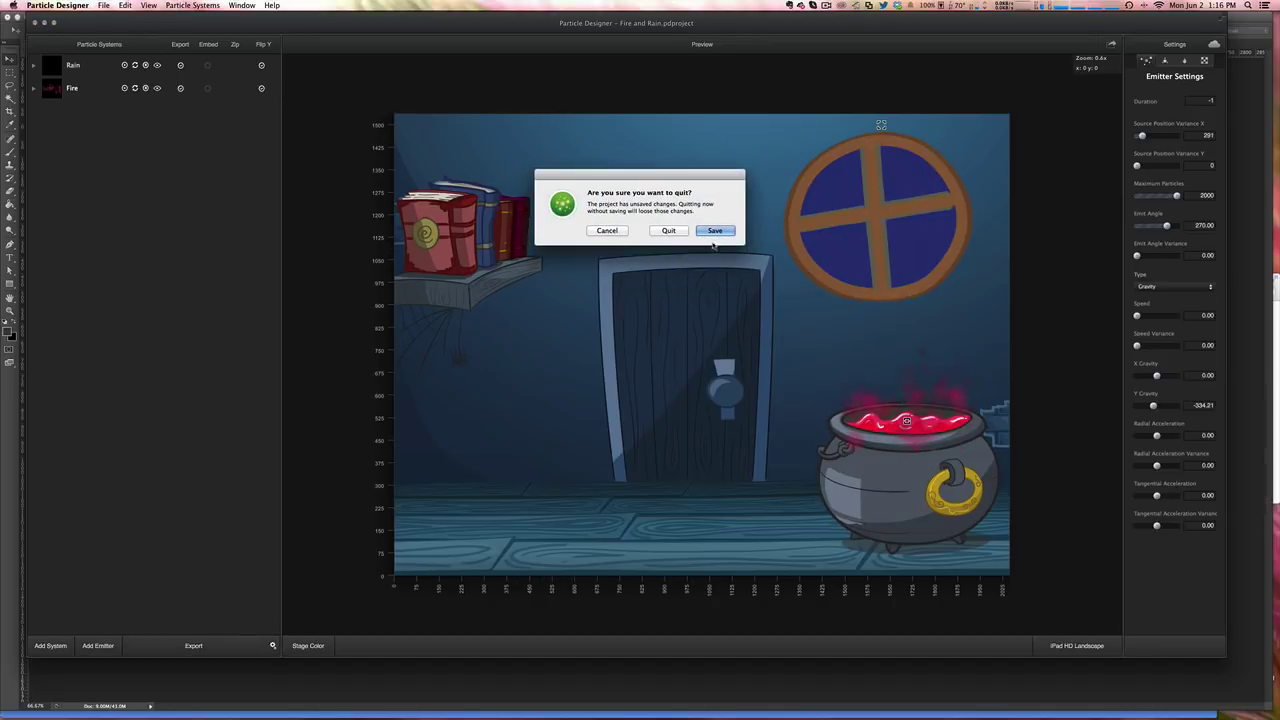
pyautogui.click(714, 231)
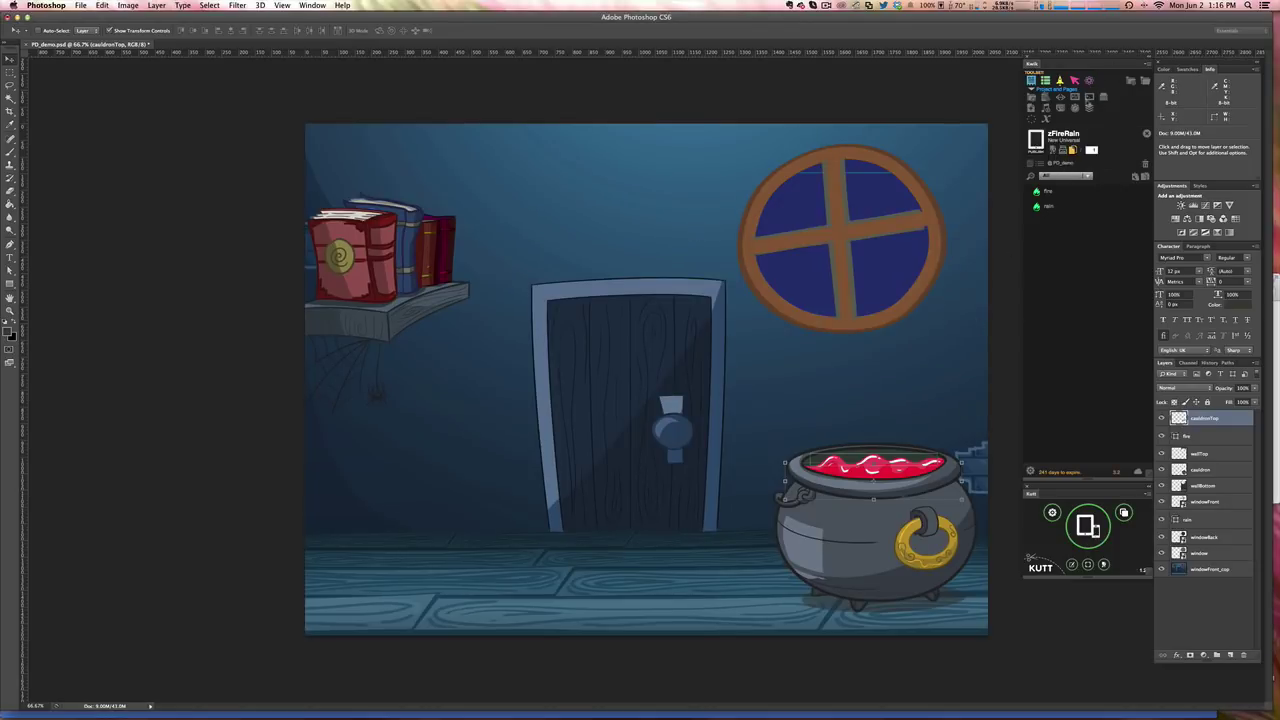
pyautogui.click(1045, 80)
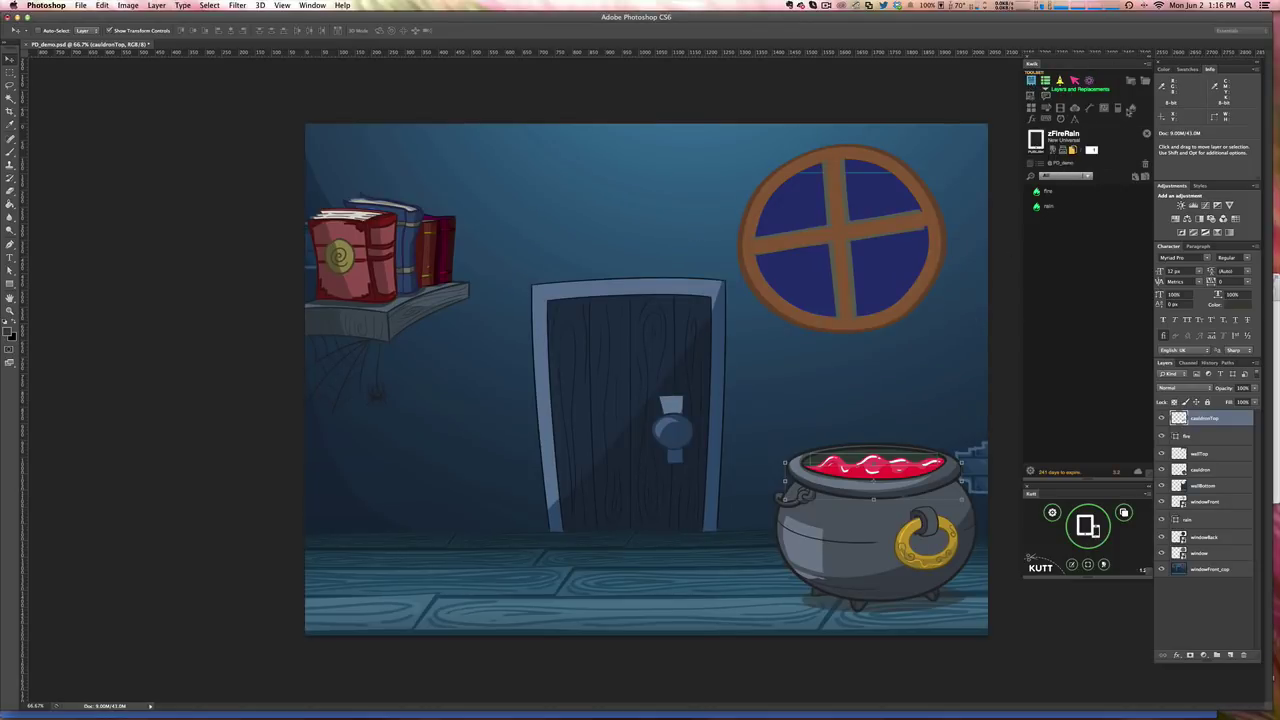